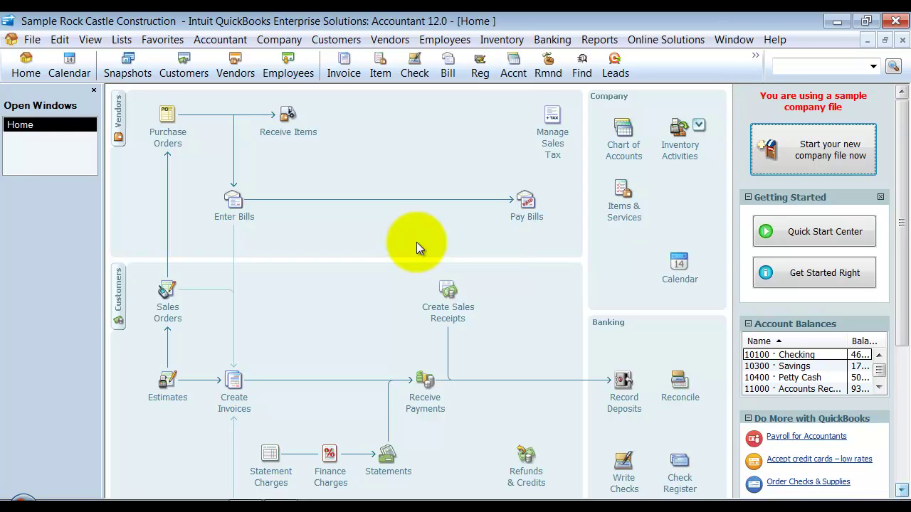
pyautogui.click(32, 39)
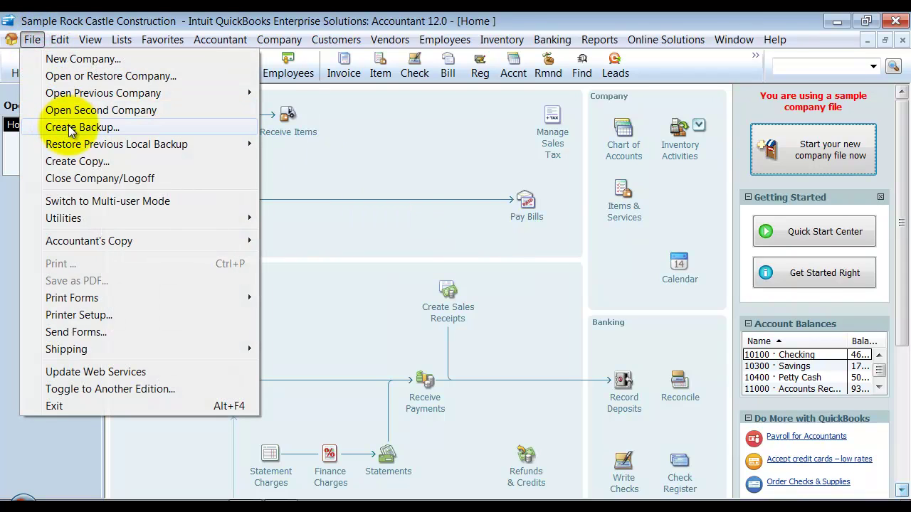
pyautogui.click(377, 150)
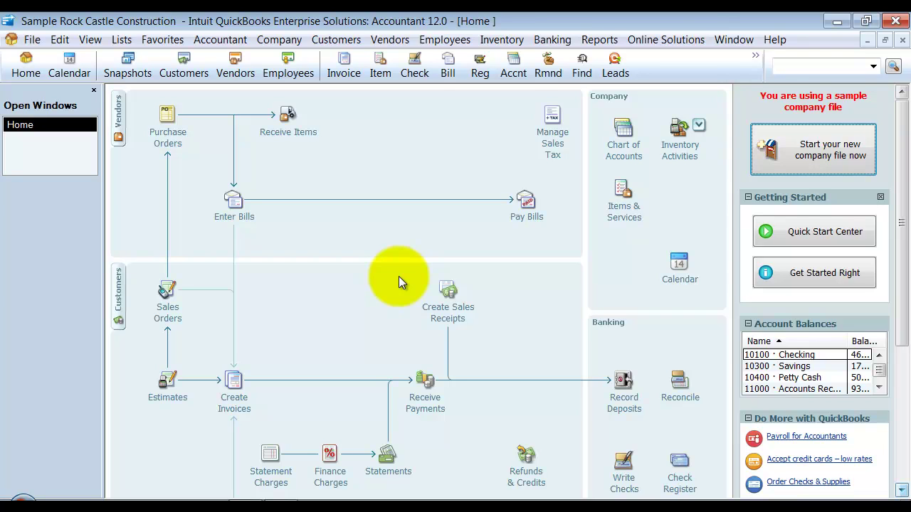
# - Open the Inventory Valuation Detail report
pyautogui.click(602, 39)
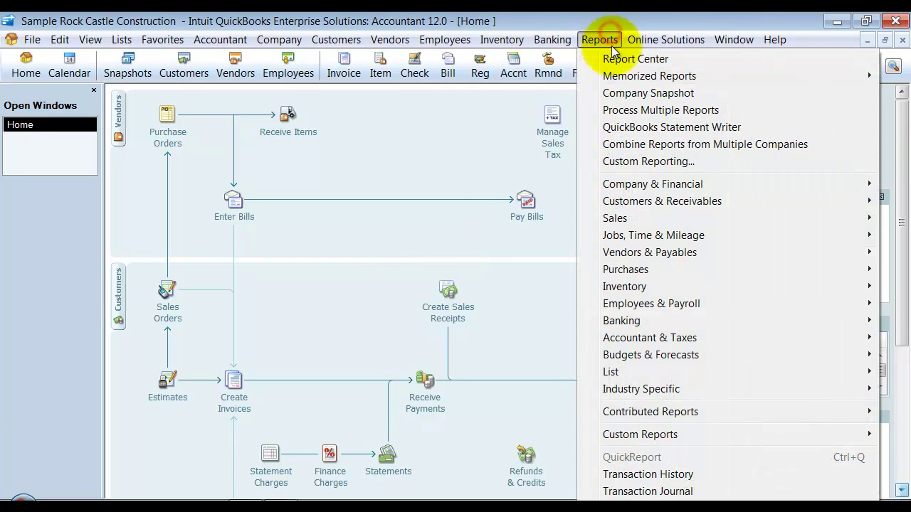
pyautogui.moveTo(650, 251)
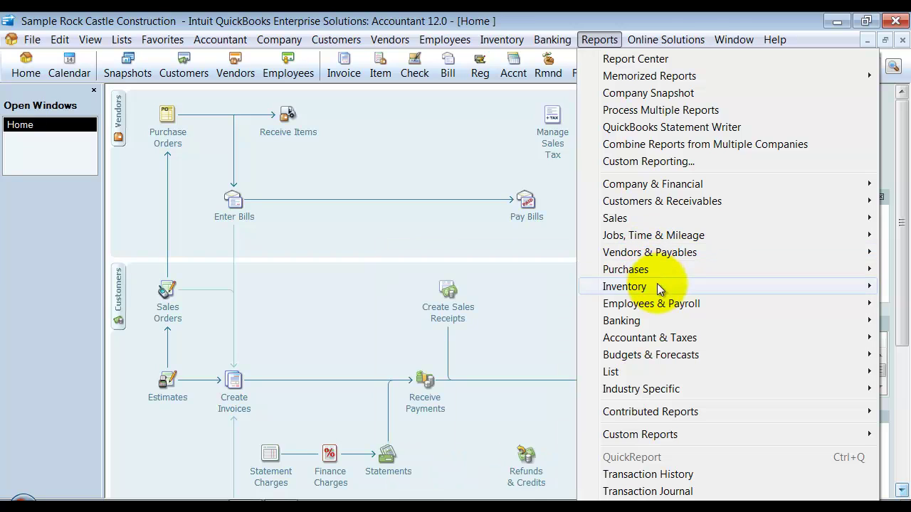
pyautogui.moveTo(659, 288)
pyautogui.click(506, 305)
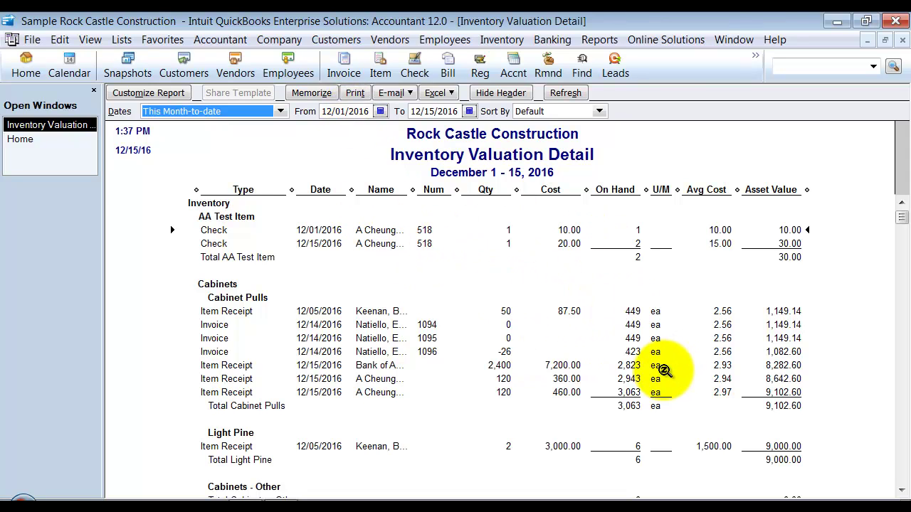
# - Print the inventory valuation report to a PDF named FIFO on the Desktop using CutePDF Writer, and close the report
pyautogui.click(350, 85)
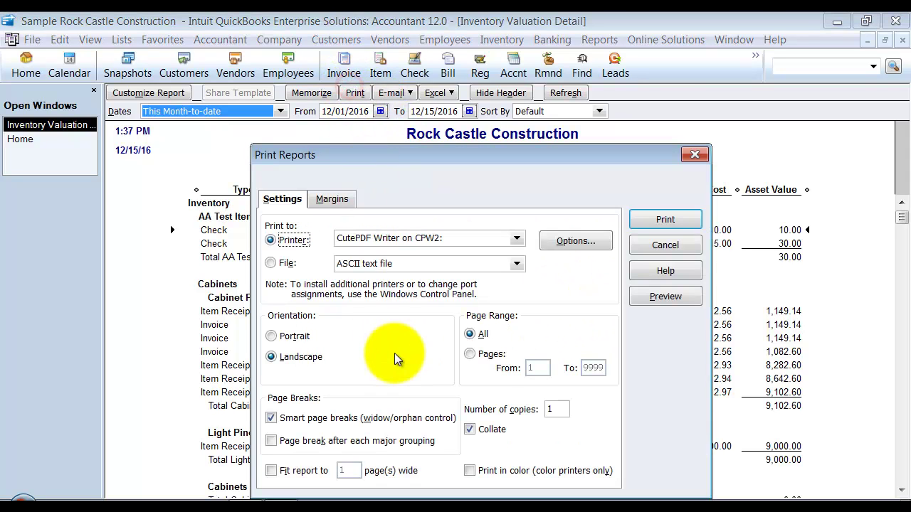
pyautogui.click(666, 219)
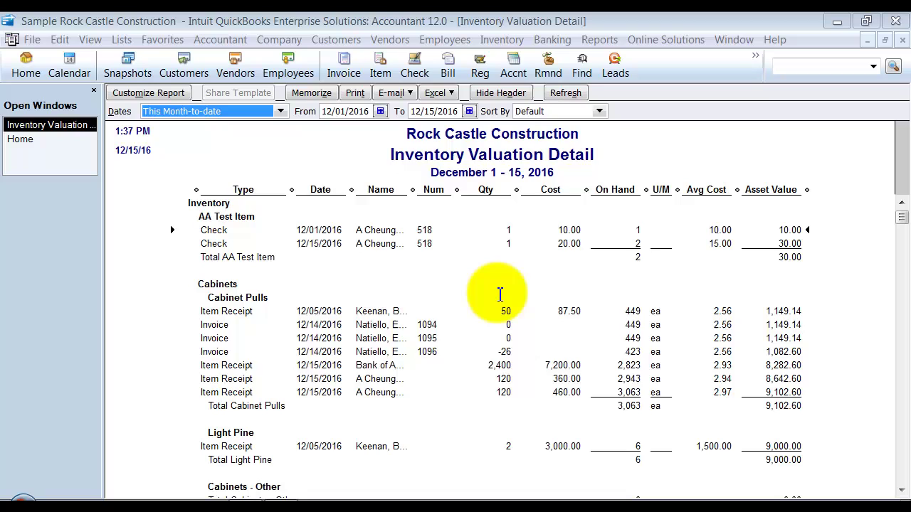
pyautogui.doubleClick(376, 292)
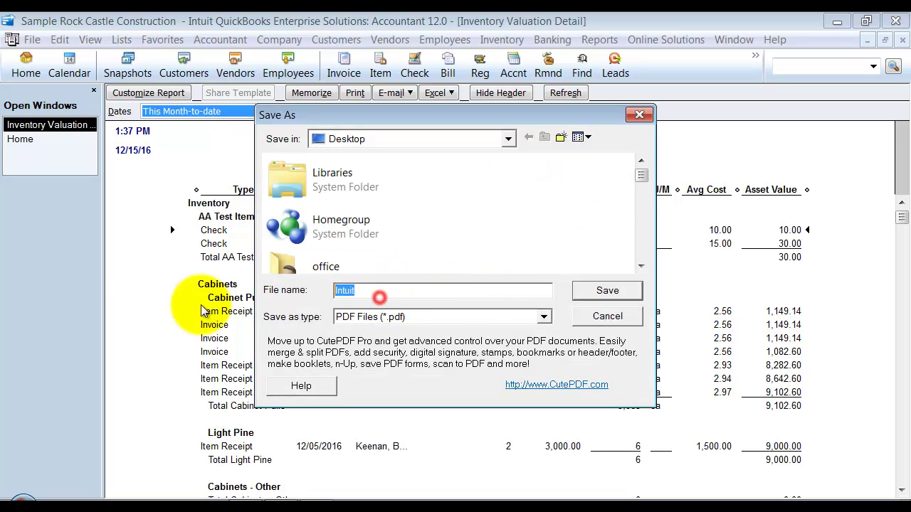
pyautogui.write('FIFO')
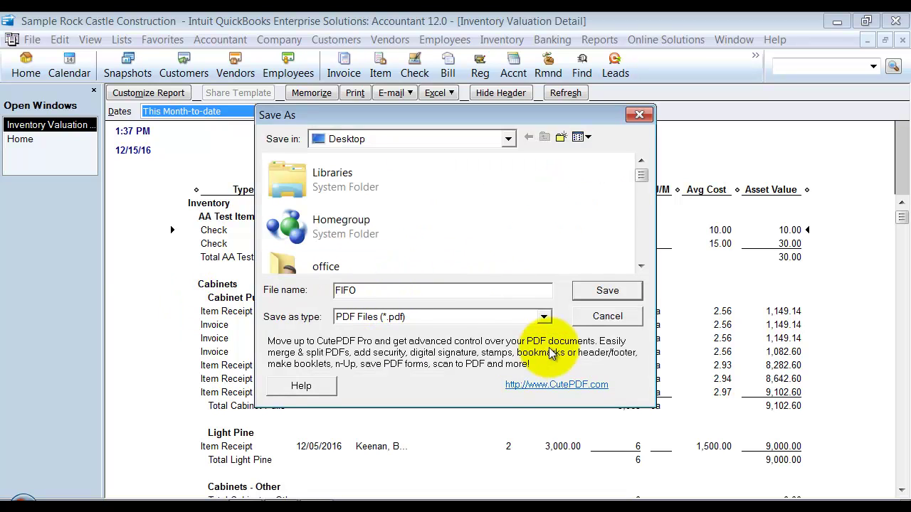
pyautogui.click(577, 286)
pyautogui.click(633, 192)
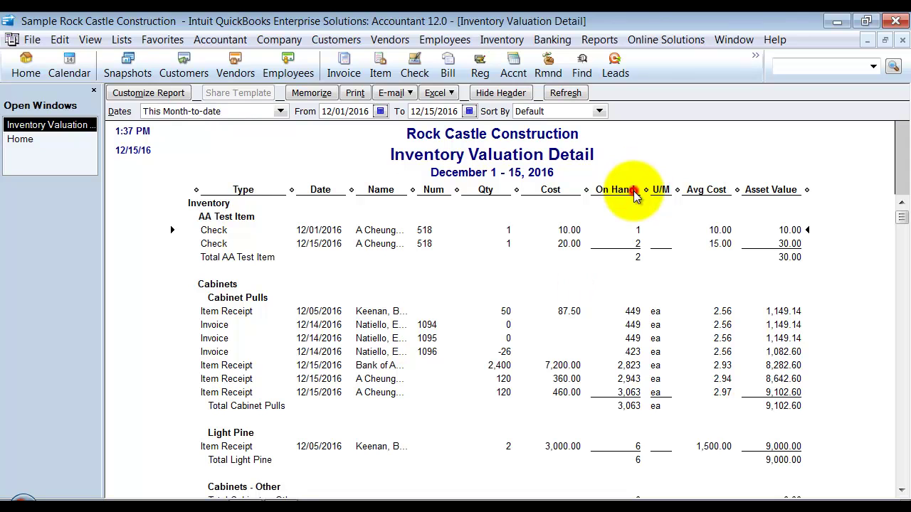
pyautogui.click(903, 40)
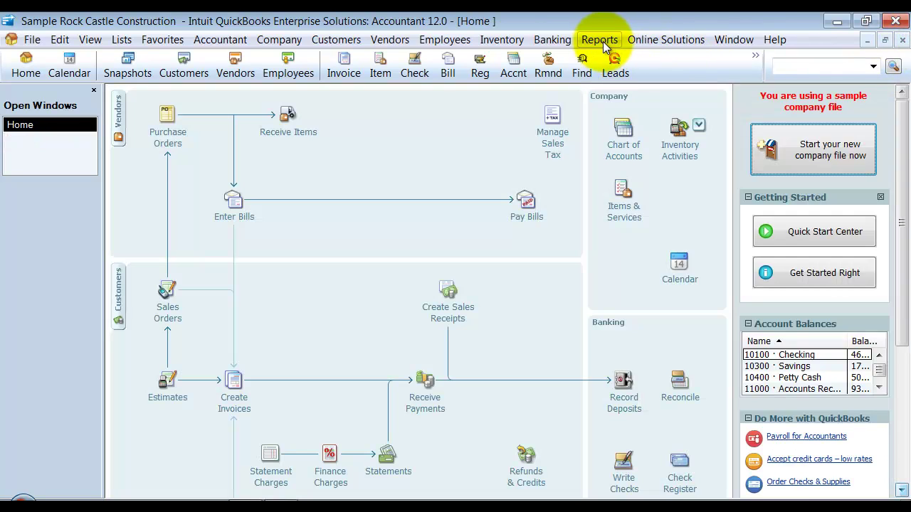
# - Open the Profit & Loss Standard report and set its start date to 01/01/2011
pyautogui.click(599, 39)
pyautogui.moveTo(634, 183)
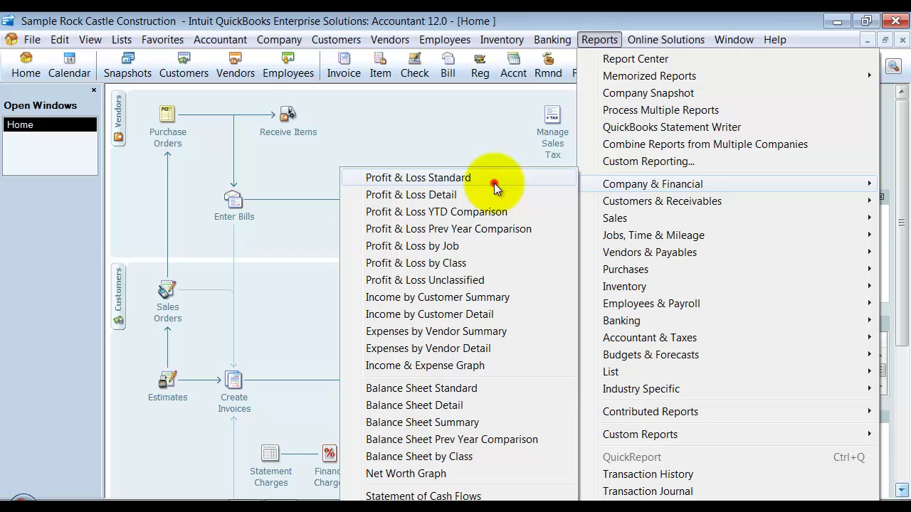
pyautogui.click(494, 183)
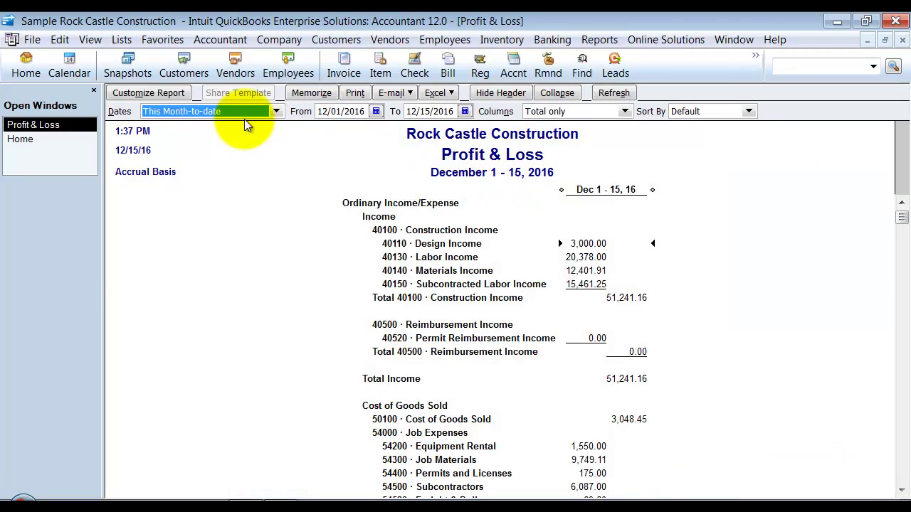
pyautogui.click(332, 111)
pyautogui.press('y')
pyautogui.press('y')
pyautogui.press('y')
pyautogui.press('y')
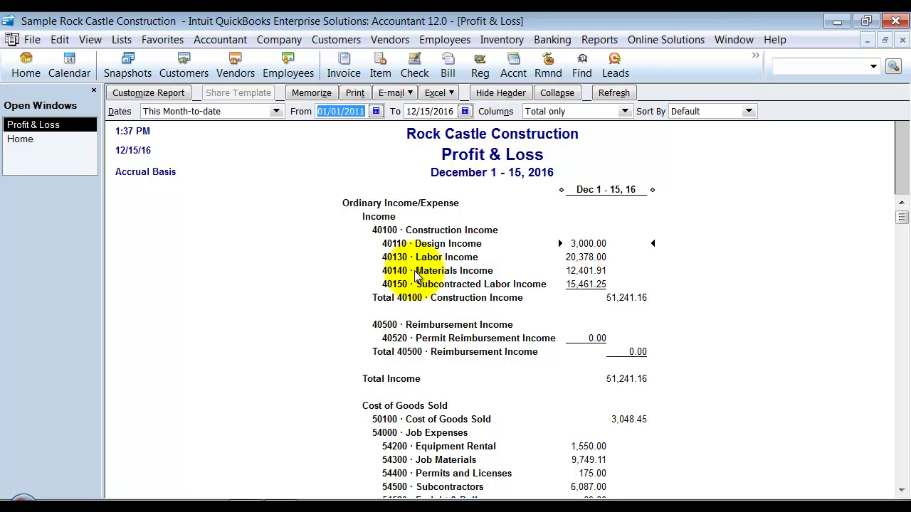
pyautogui.click(340, 112)
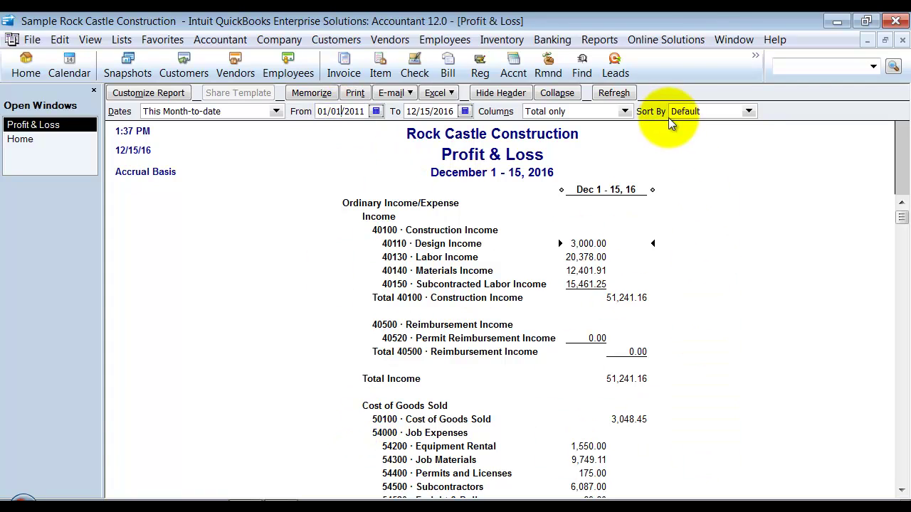
# - Display the Profit & Loss columns by Year and narrow them so all the years can be compared
pyautogui.click(624, 113)
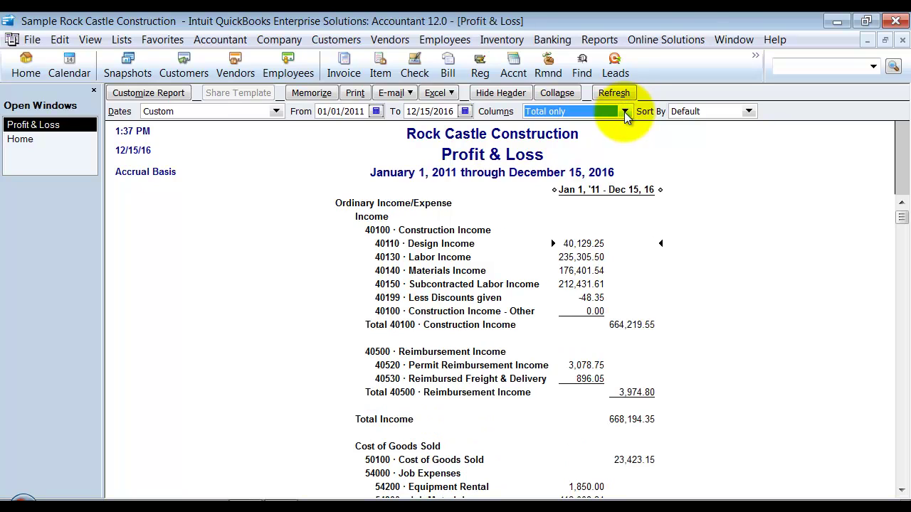
pyautogui.click(624, 112)
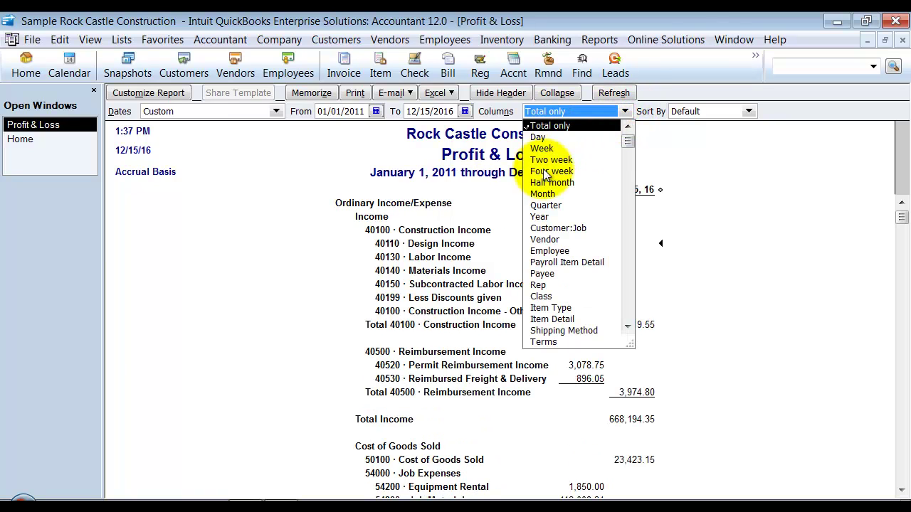
pyautogui.click(539, 216)
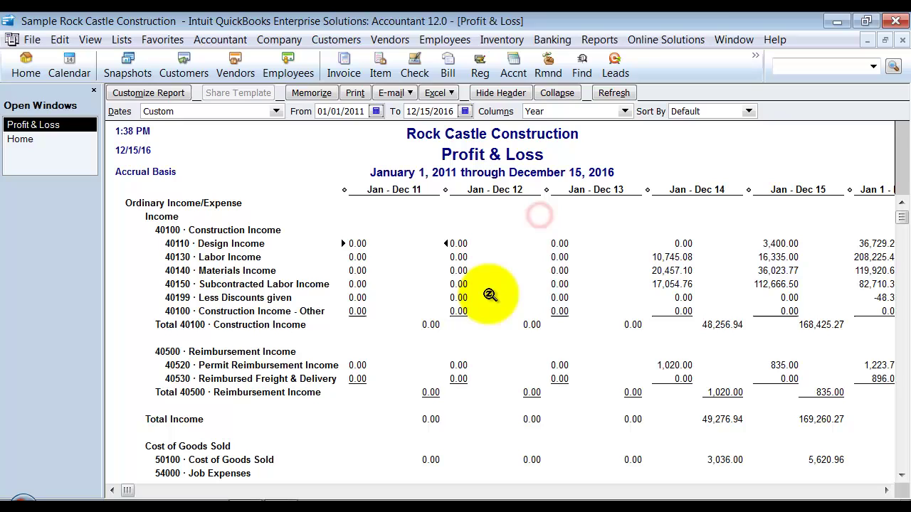
pyautogui.moveTo(444, 191); pyautogui.dragTo(353, 191)
pyautogui.click(427, 184)
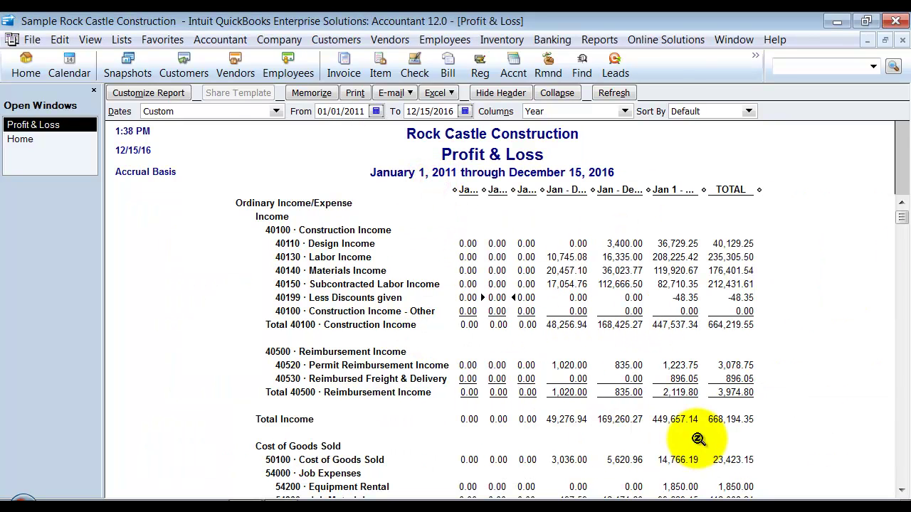
pyautogui.scroll(-4, 489, 374)
pyautogui.scroll(4, 489, 374)
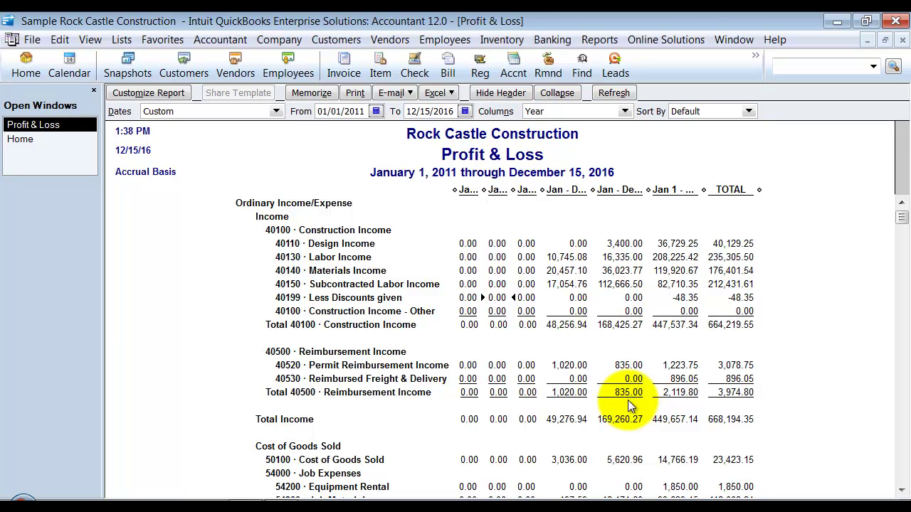
# - Close the Profit & Loss report and open the Balance Sheet Standard report
pyautogui.click(901, 40)
pyautogui.click(602, 40)
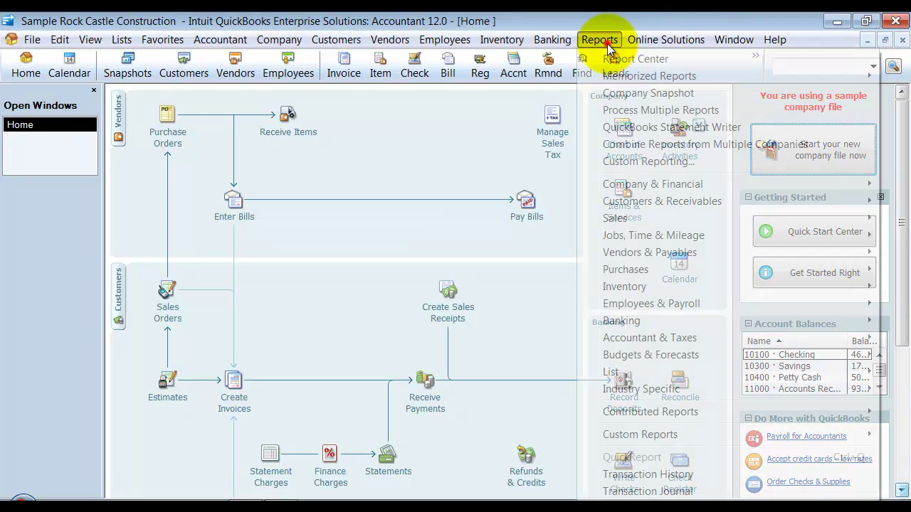
pyautogui.moveTo(627, 184)
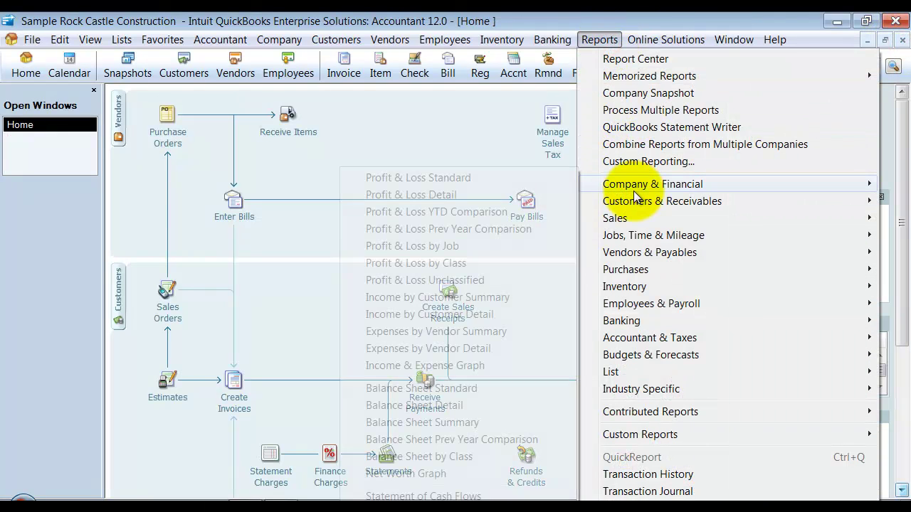
pyautogui.click(466, 388)
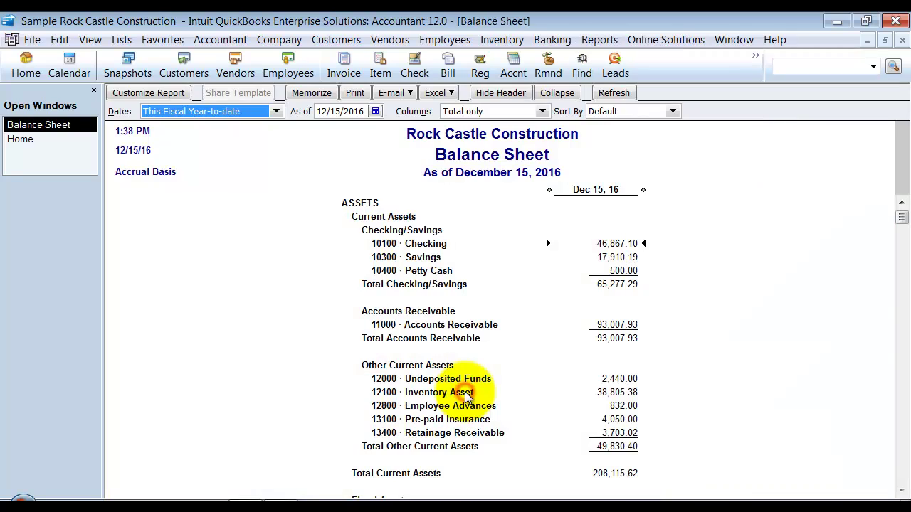
# - Customize the Balance Sheet to start from 01/01/2012 and display its columns by Year
pyautogui.click(148, 93)
pyautogui.click(339, 191)
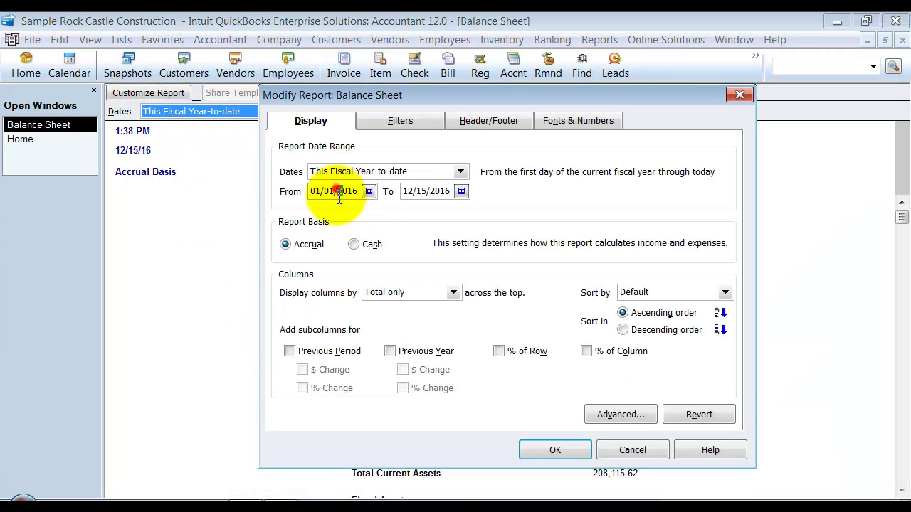
pyautogui.write('2012')
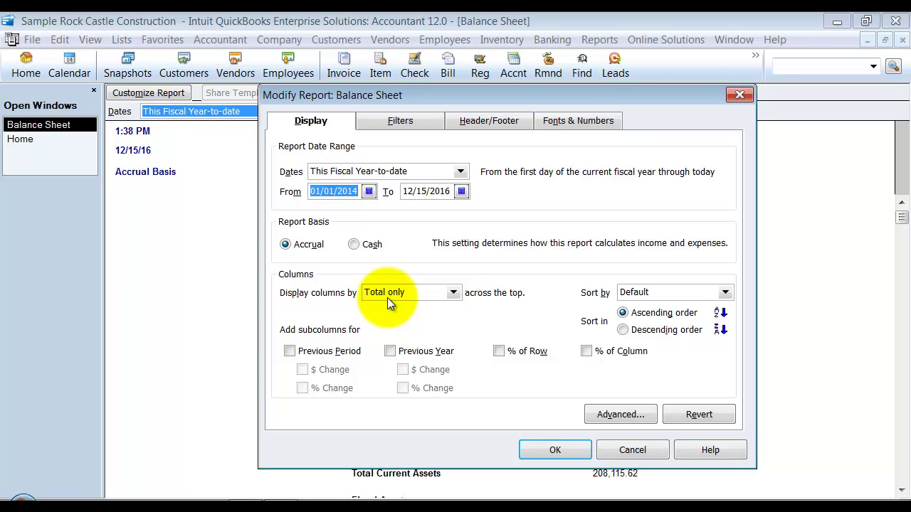
pyautogui.click(458, 296)
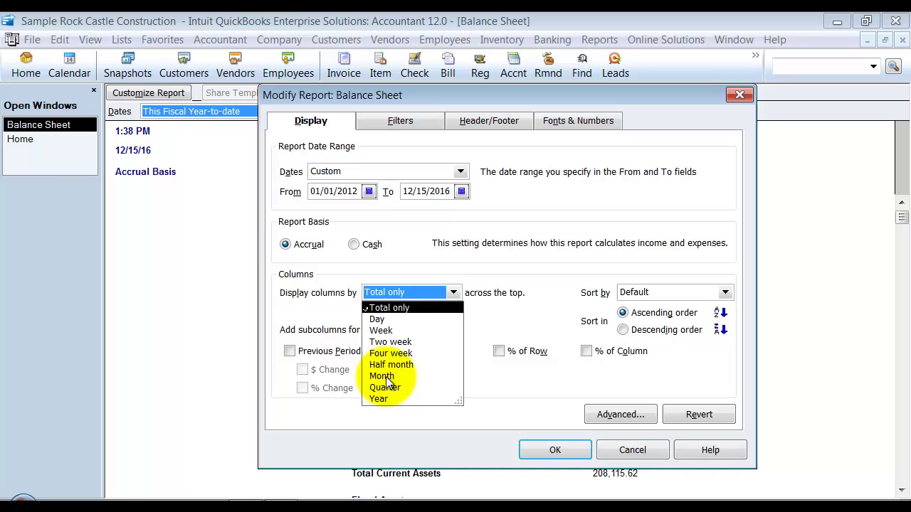
pyautogui.click(386, 376)
pyautogui.click(451, 292)
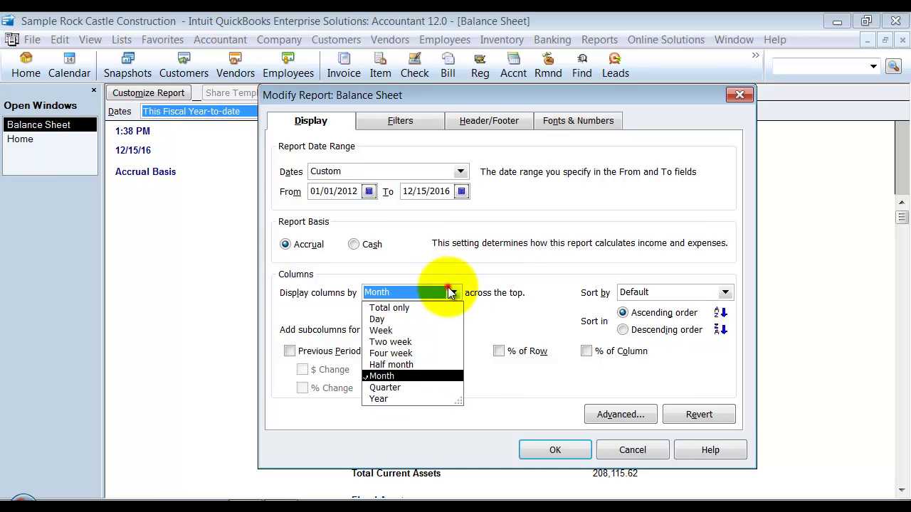
pyautogui.click(388, 398)
pyautogui.click(554, 448)
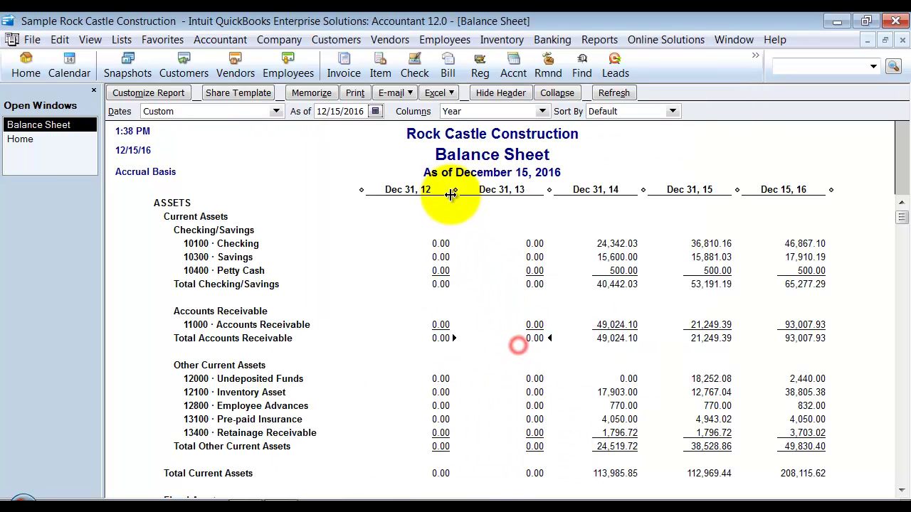
# - Narrow the Balance Sheet's year columns to compare the balances, and close the report
pyautogui.moveTo(451, 194); pyautogui.dragTo(427, 194)
pyautogui.click(423, 183)
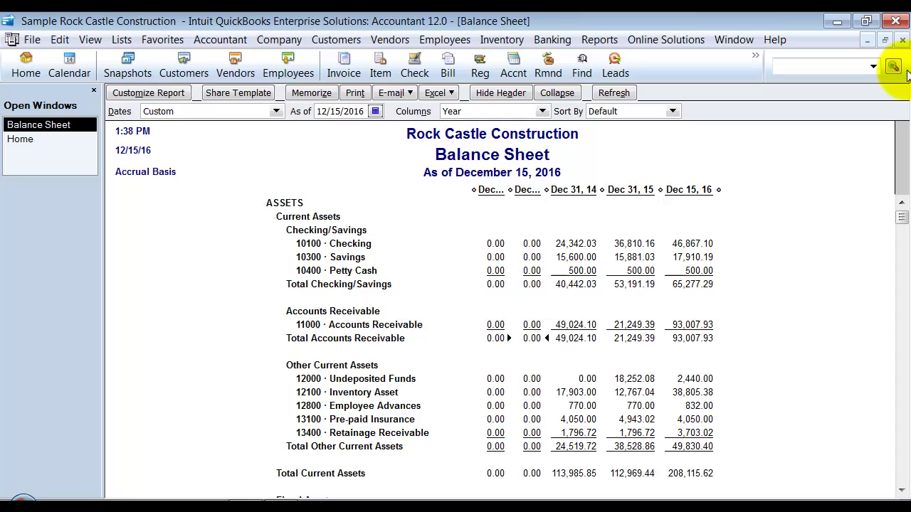
pyautogui.click(903, 41)
pyautogui.click(456, 170)
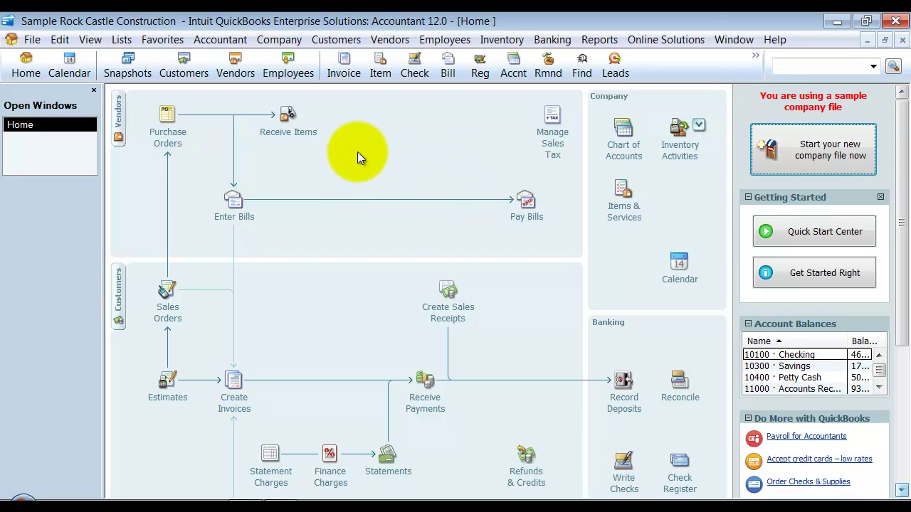
# - Review the FIFO option in the Advanced Inventory Settings of the Items & Inventory company preferences, and accept both dialogs
pyautogui.click(59, 40)
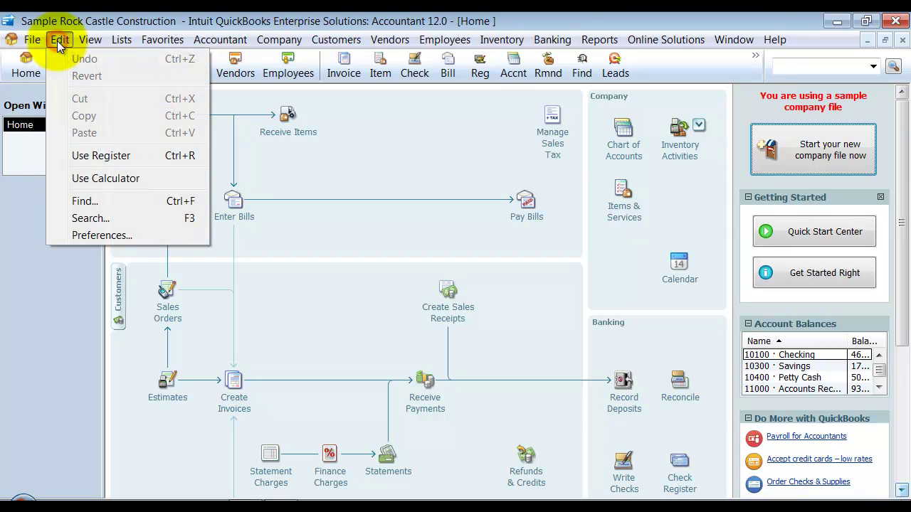
pyautogui.click(103, 236)
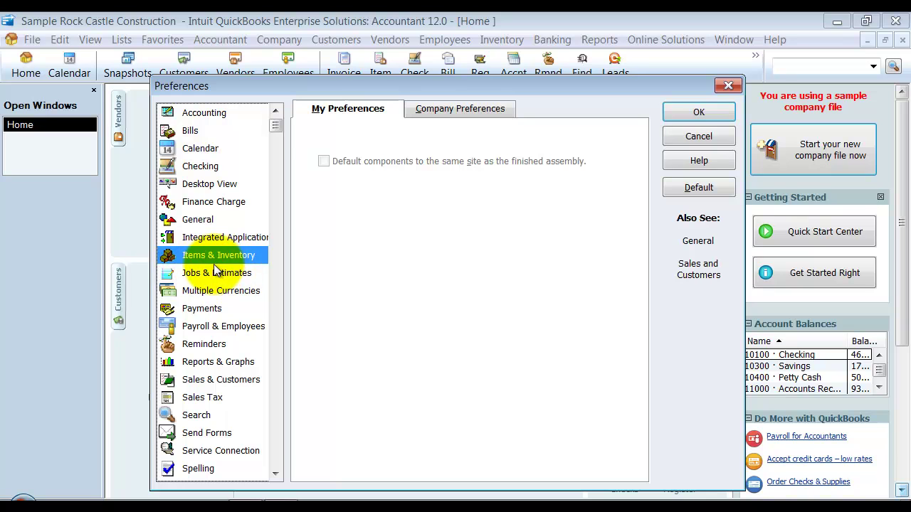
pyautogui.click(461, 105)
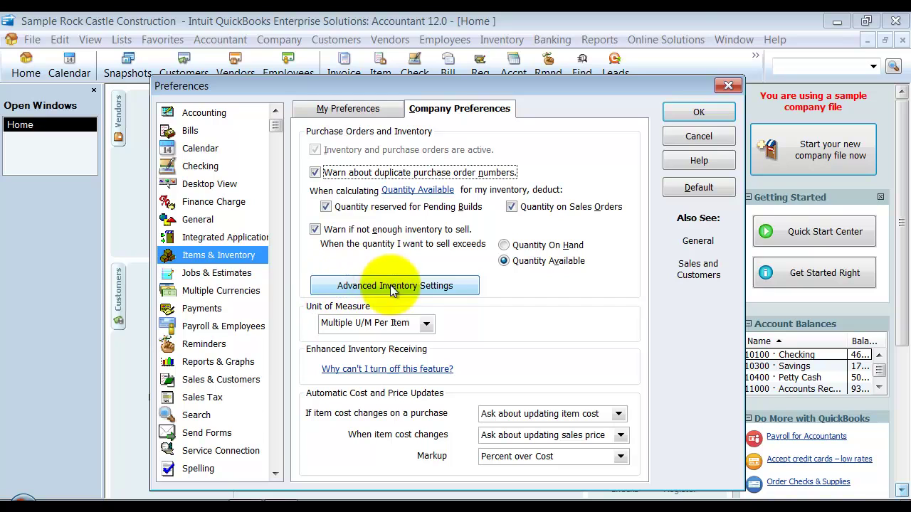
pyautogui.click(430, 287)
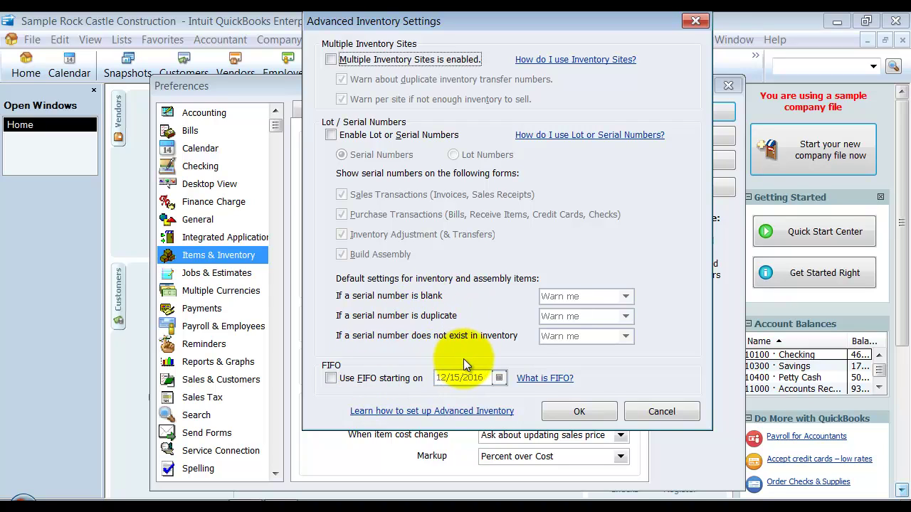
pyautogui.click(579, 420)
pyautogui.click(701, 111)
# - Look up the license management options covering the Advanced Inventory subscription and license data sync, and leave them unused
pyautogui.click(769, 43)
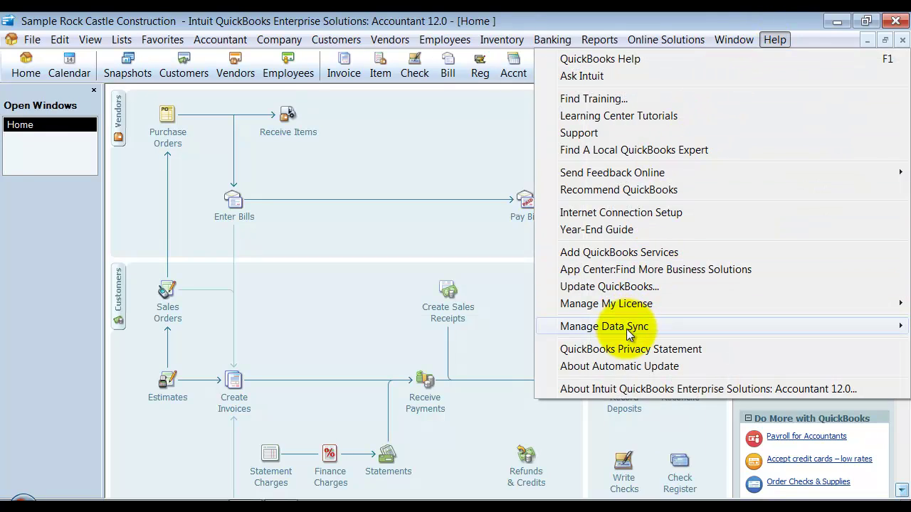
pyautogui.moveTo(626, 332)
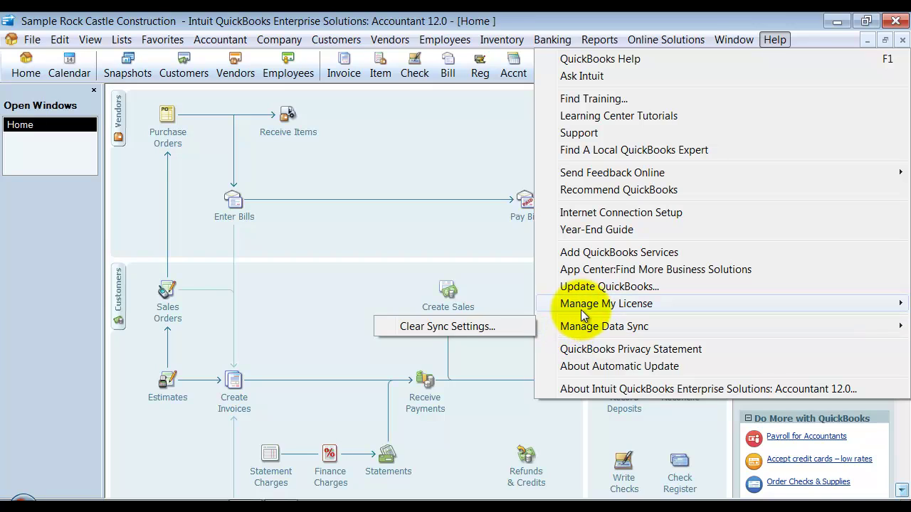
pyautogui.moveTo(582, 307)
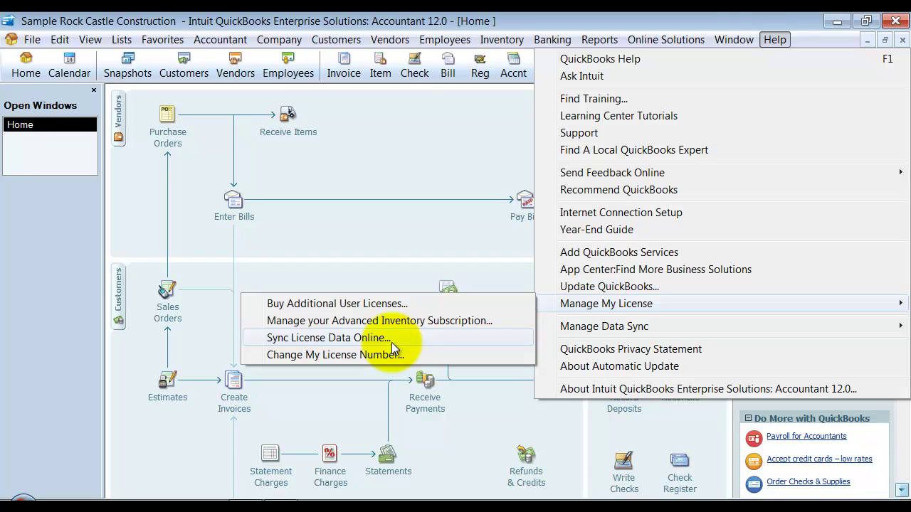
pyautogui.click(380, 244)
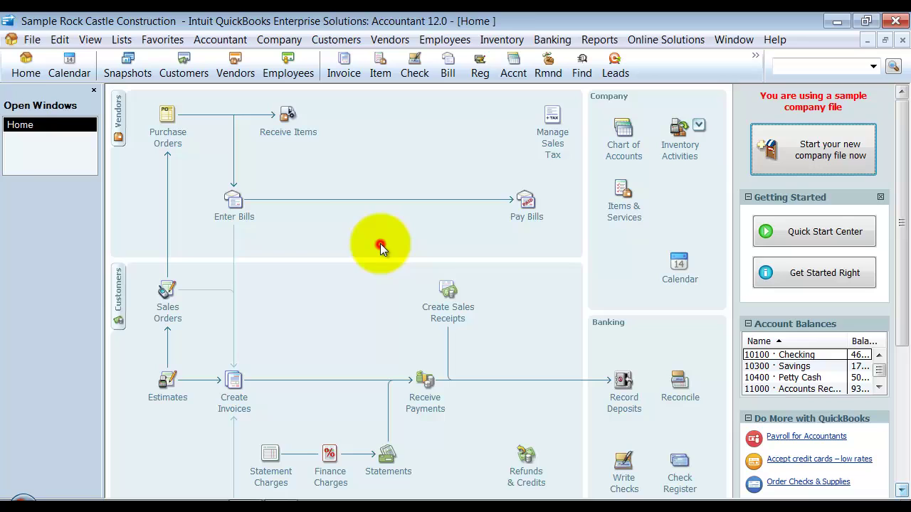
# - Enable FIFO starting on 01/01/2016 in the Advanced Inventory Settings of the company preferences, and save, allowing all open windows to close
pyautogui.click(61, 39)
pyautogui.click(94, 236)
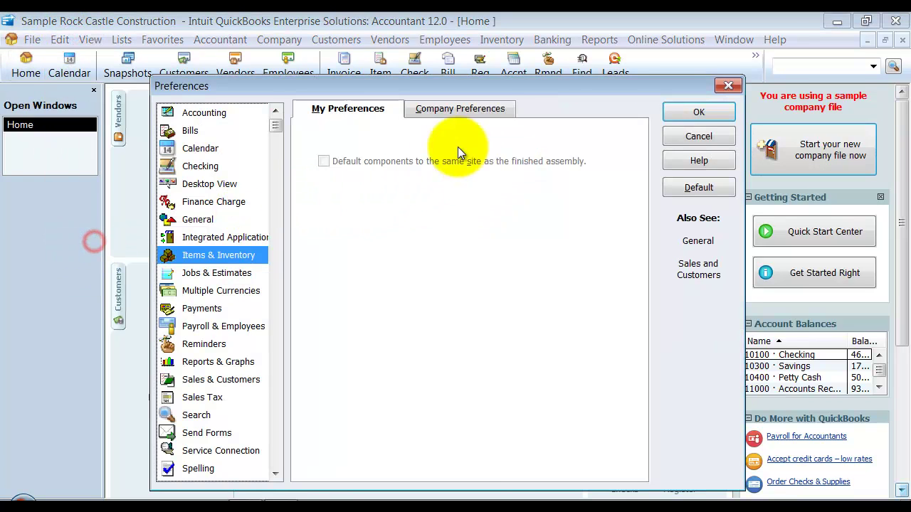
pyautogui.click(491, 104)
pyautogui.click(417, 292)
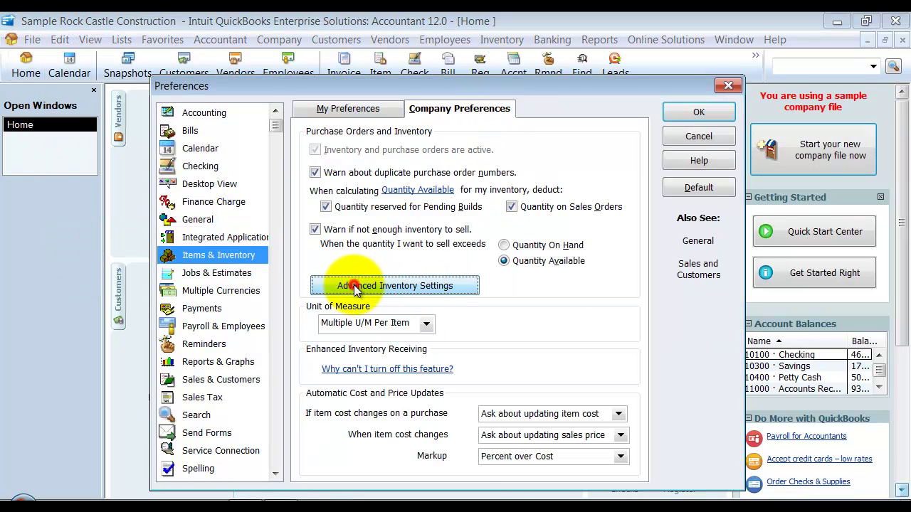
pyautogui.click(332, 382)
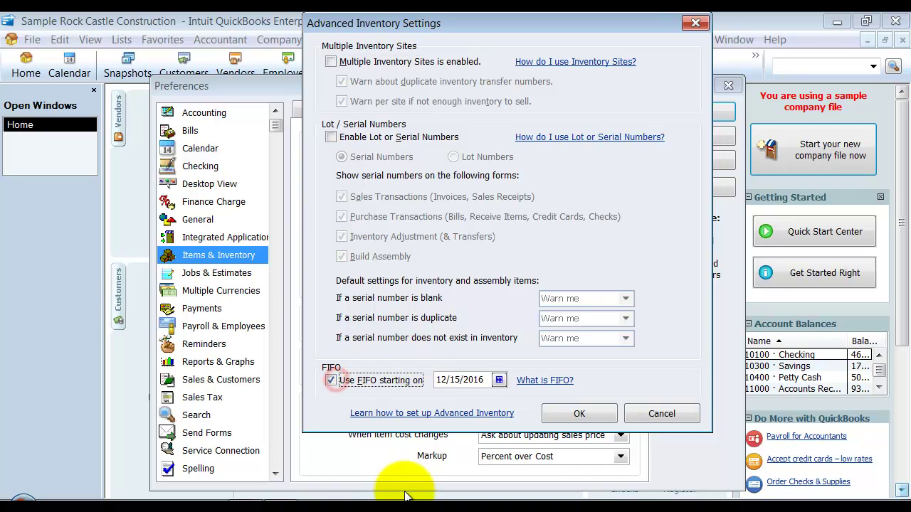
pyautogui.click(487, 380)
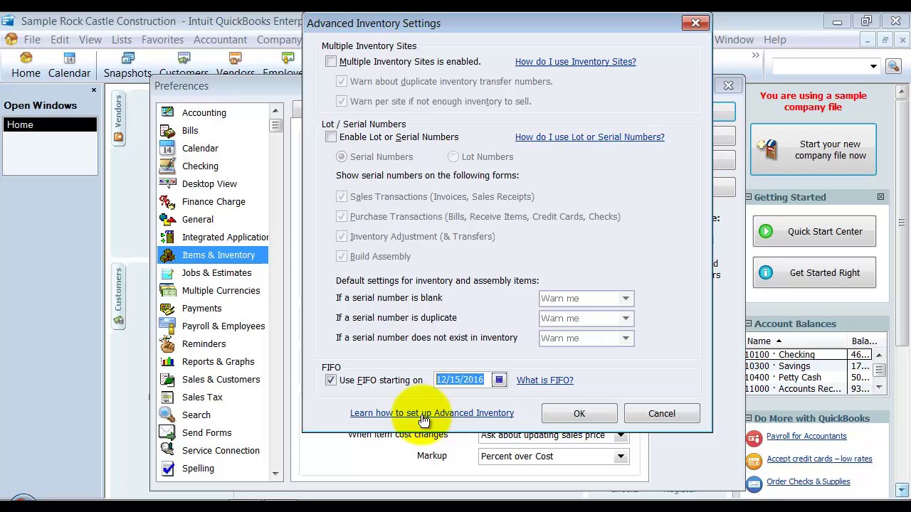
pyautogui.press('y')
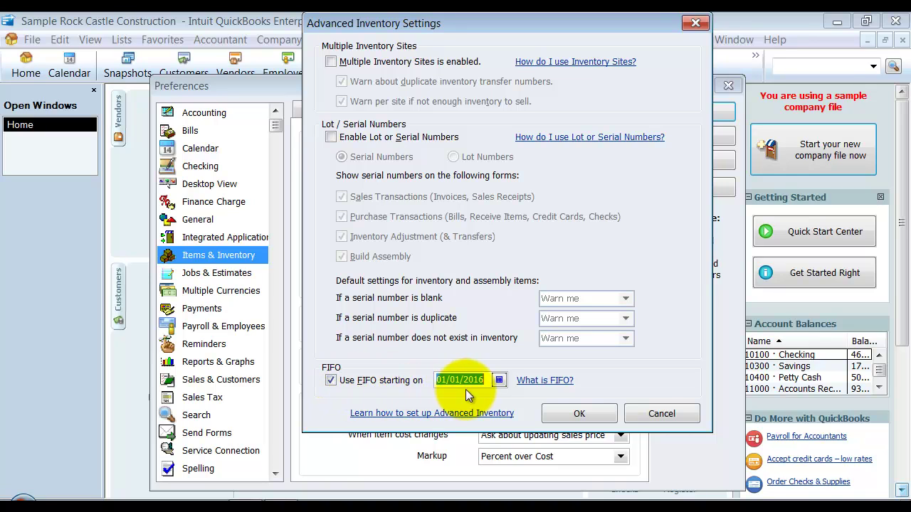
pyautogui.click(606, 417)
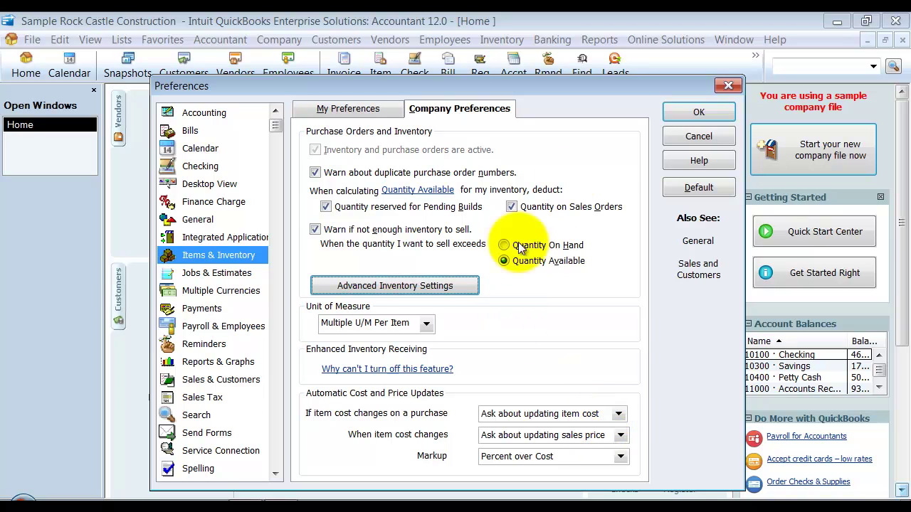
pyautogui.click(699, 112)
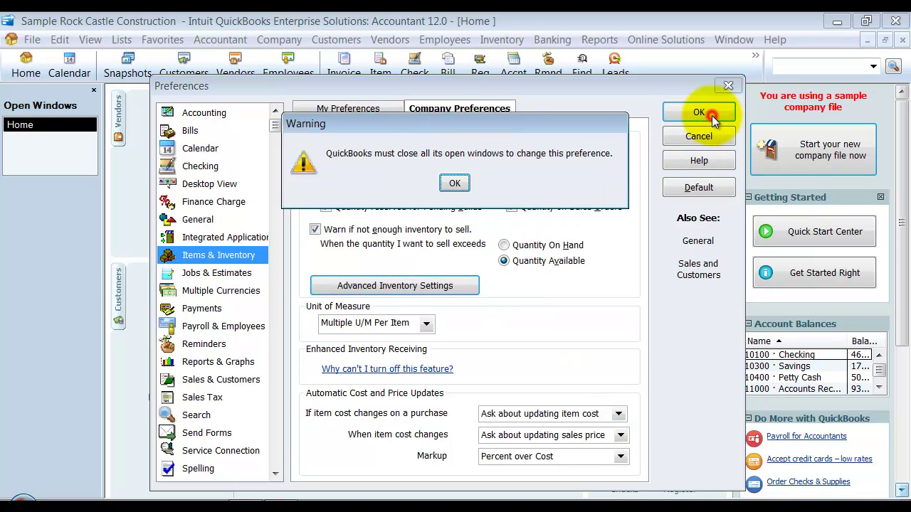
pyautogui.click(455, 185)
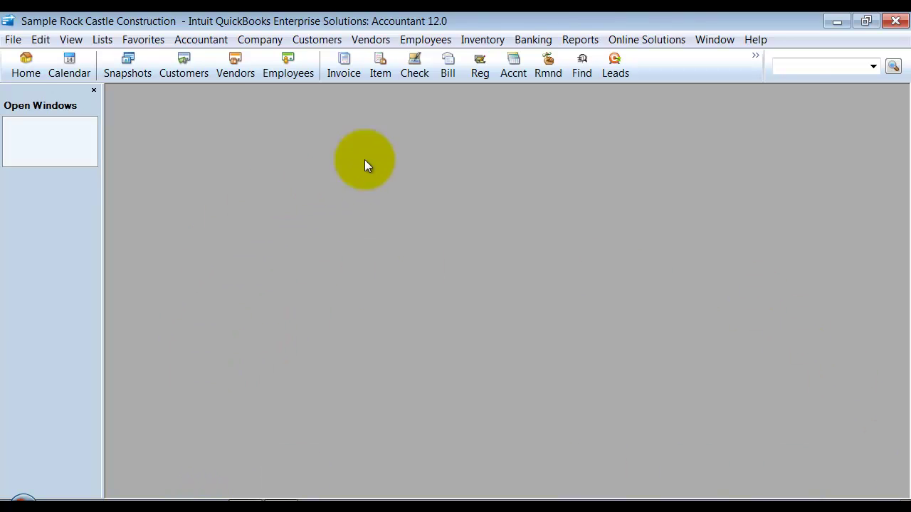
# - Open the FIFO PDF from the desktop in Adobe Reader, check the saved Inventory Valuation Detail, and switch back to QuickBooks
pyautogui.click(908, 507)
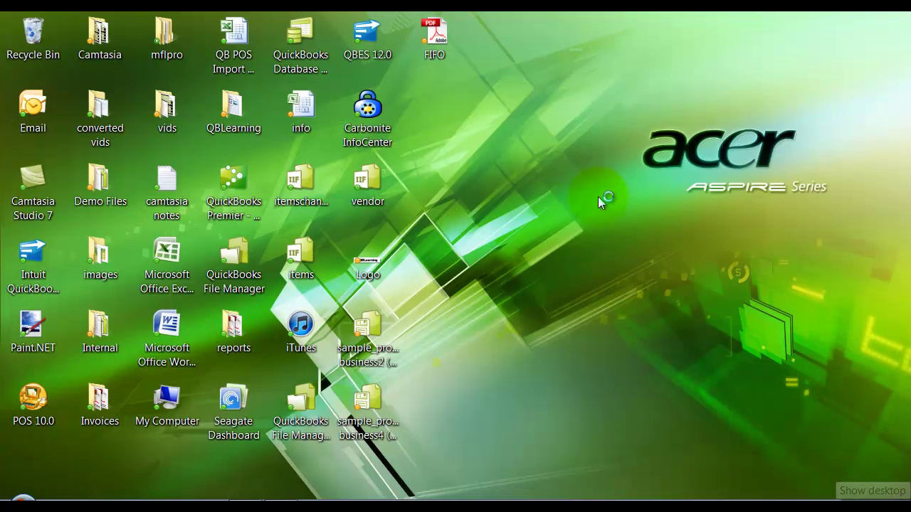
pyautogui.doubleClick(434, 32)
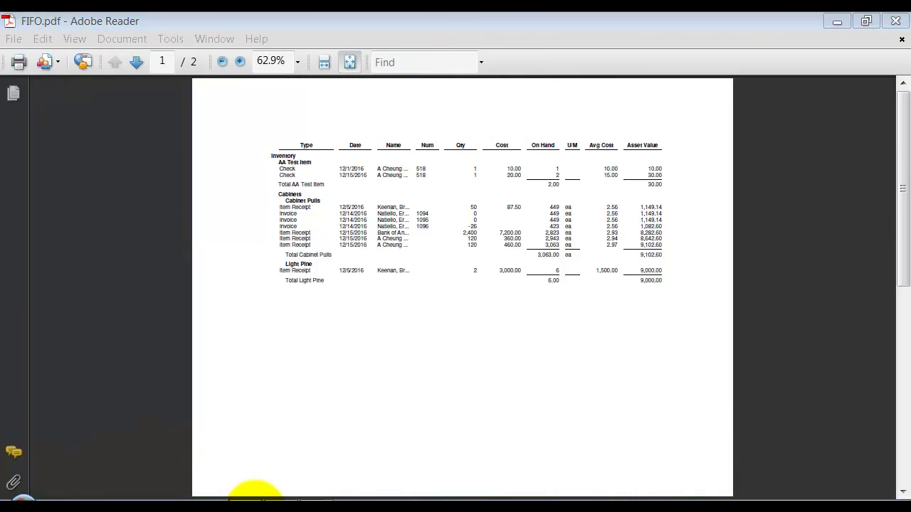
pyautogui.click(256, 498)
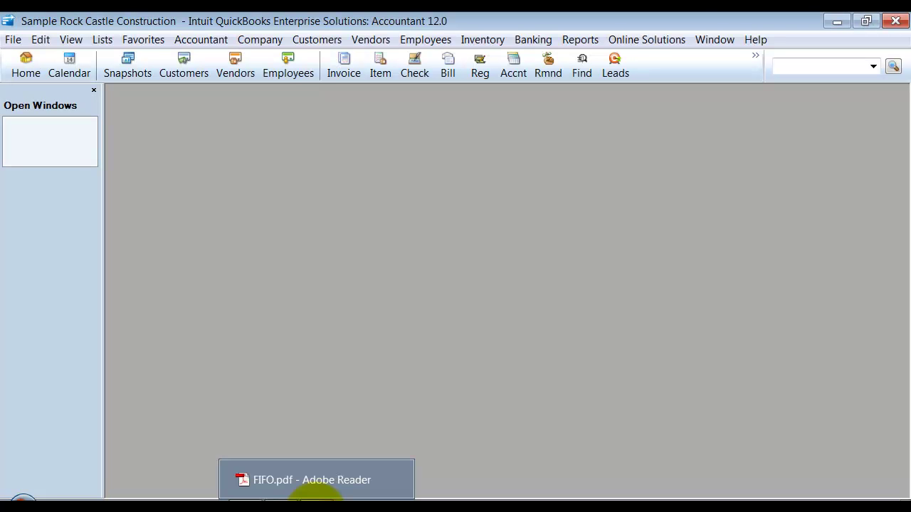
pyautogui.click(313, 496)
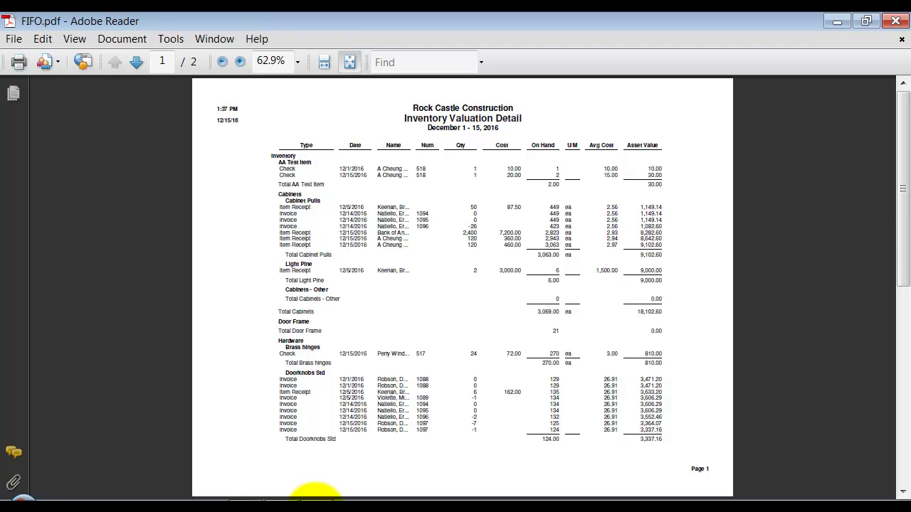
pyautogui.click(313, 496)
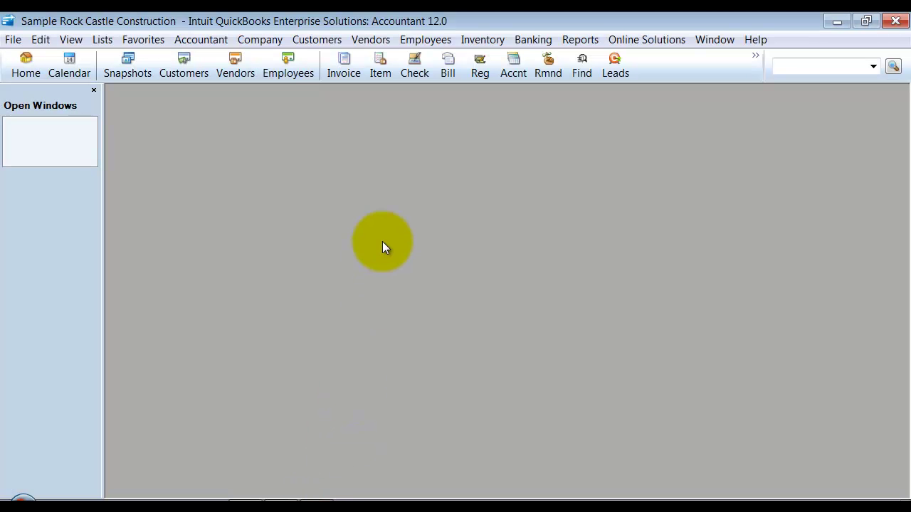
pyautogui.click(383, 230)
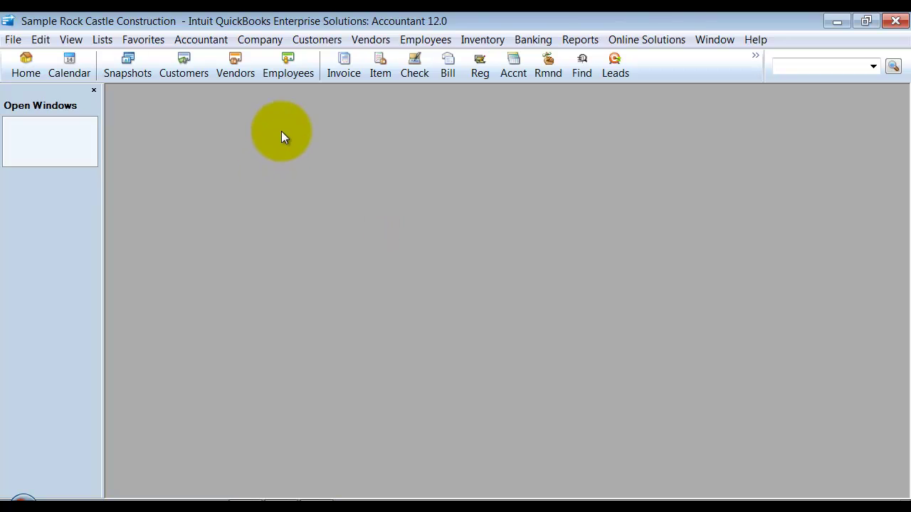
# - Open the Inventory Valuation Detail report, maximize it, and examine the cost lines of AA Test Item
pyautogui.click(498, 40)
pyautogui.click(501, 40)
pyautogui.click(590, 41)
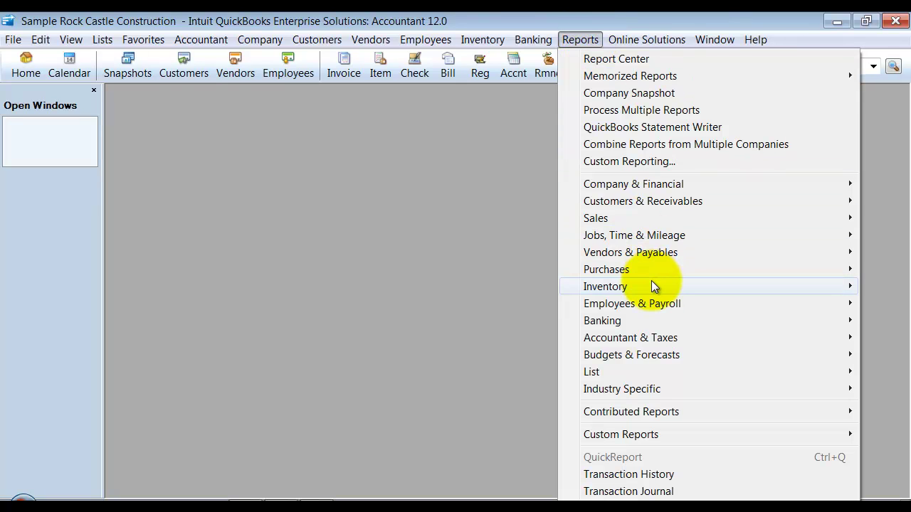
pyautogui.moveTo(653, 287)
pyautogui.click(482, 302)
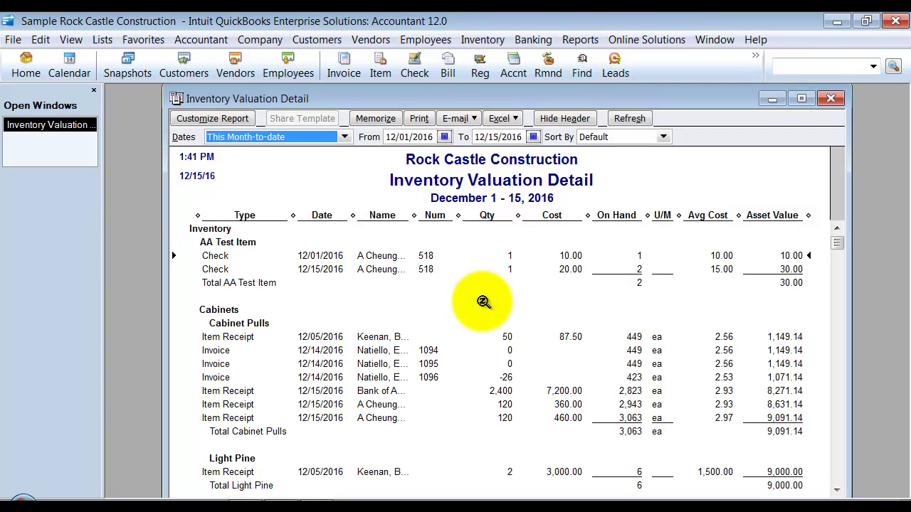
pyautogui.doubleClick(469, 100)
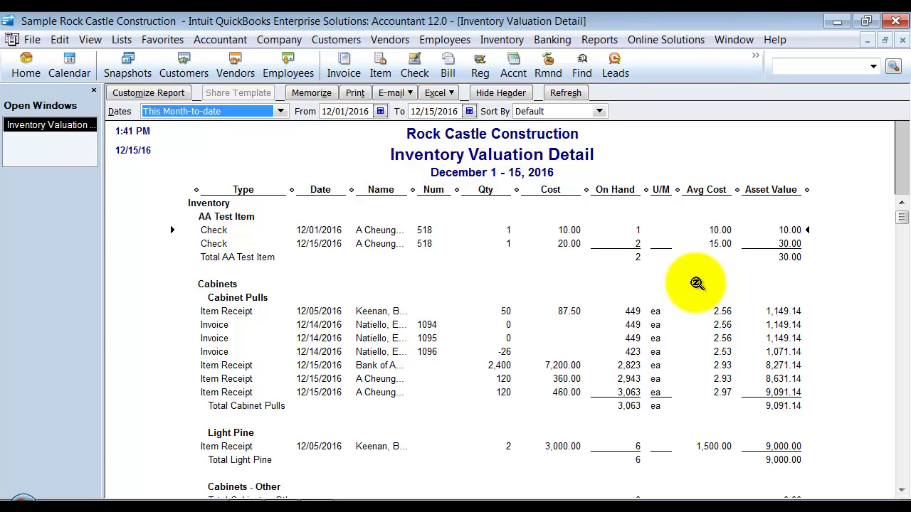
pyautogui.click(574, 232)
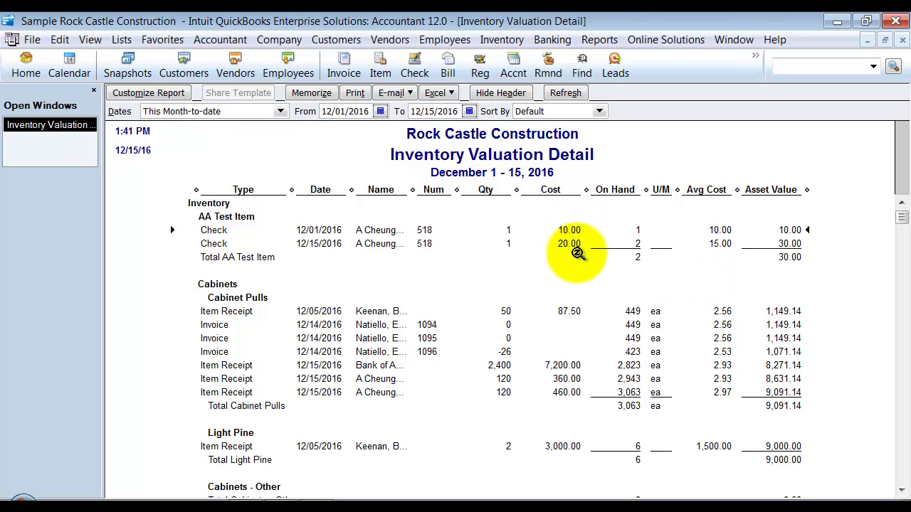
pyautogui.click(564, 245)
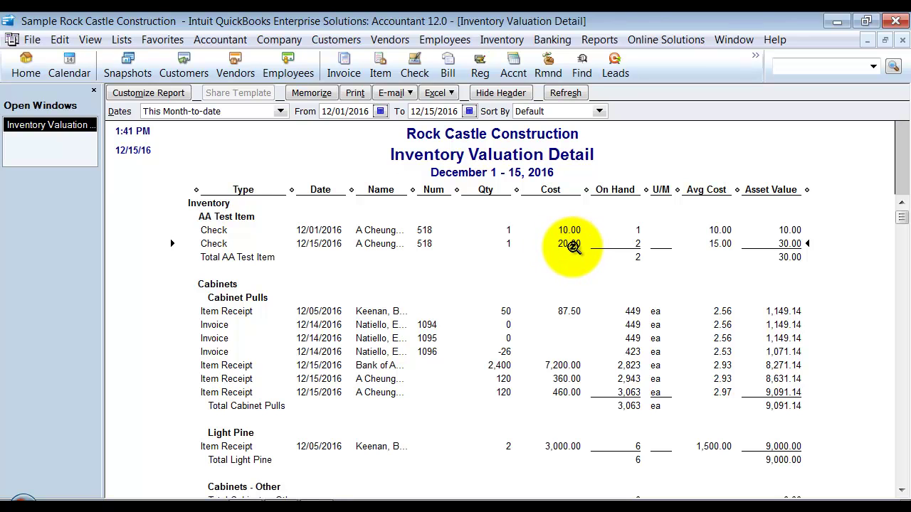
# - Start a new invoice and choose the existing individual customer for it
pyautogui.click(502, 40)
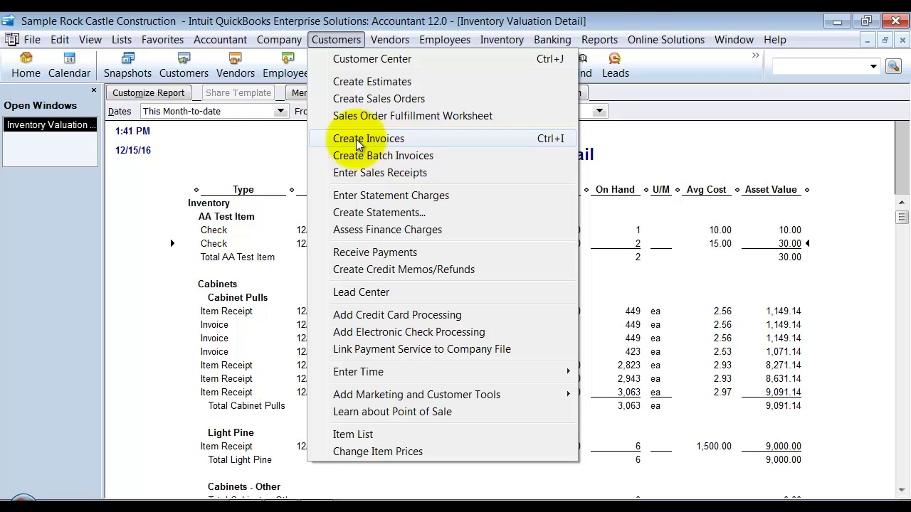
pyautogui.click(357, 141)
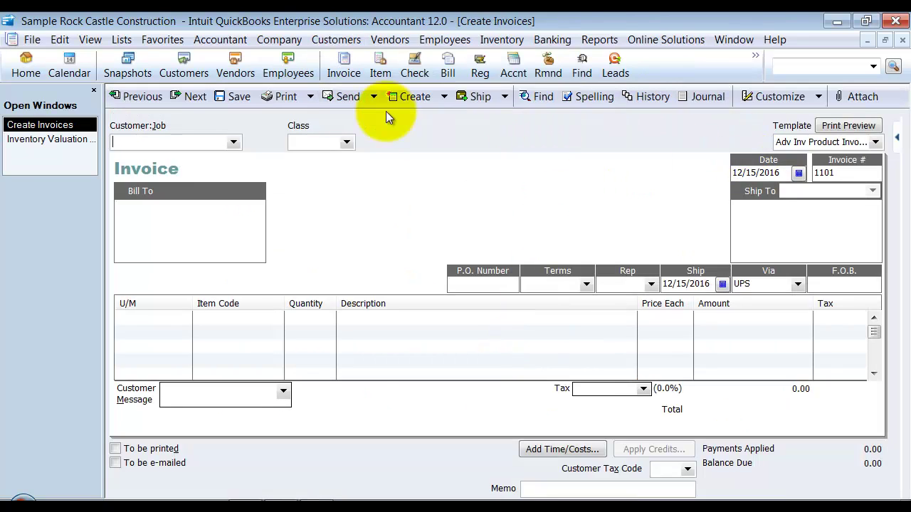
pyautogui.click(230, 142)
pyautogui.click(170, 180)
# - Enter AA Test Item on the invoice's first line, deleting the mistakenly entered A1 Custom group and its member items
pyautogui.click(140, 315)
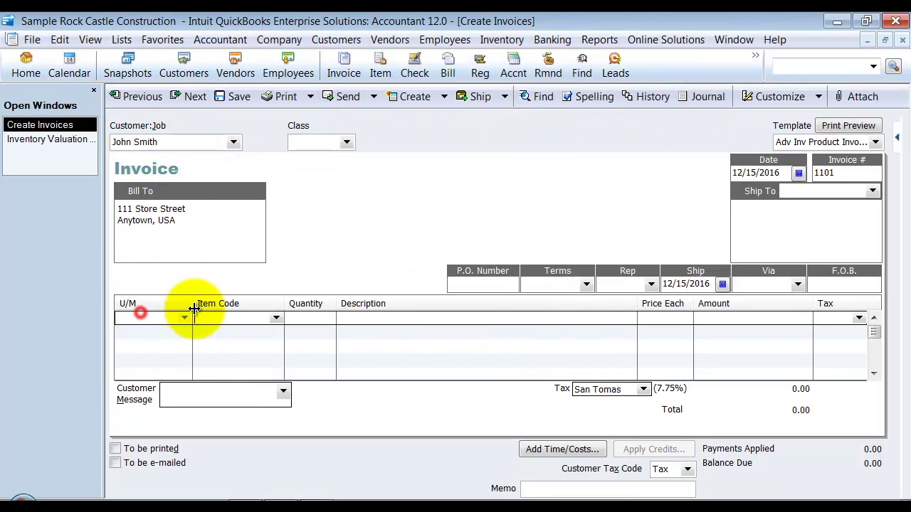
pyautogui.click(214, 319)
pyautogui.write('A1 Custom Stor...')
pyautogui.press('Tab')
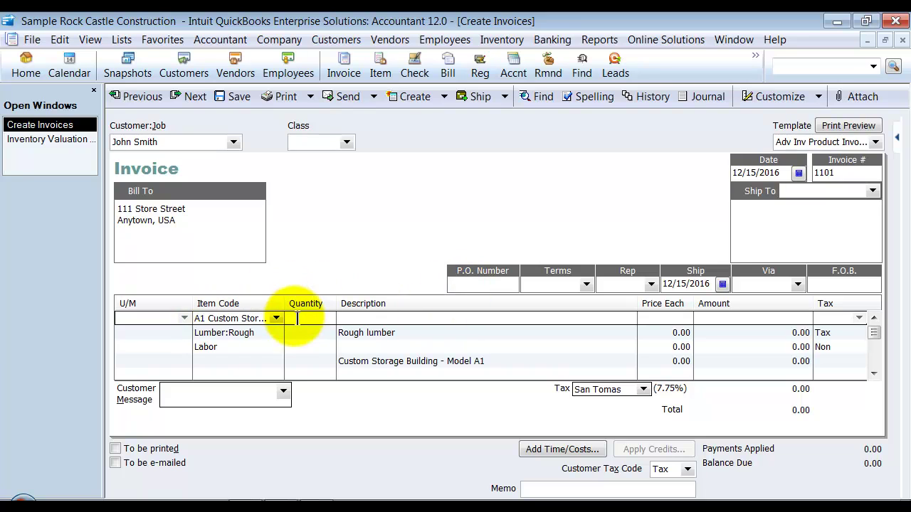
pyautogui.hotkey('shift', 'Tab')
pyautogui.write('AA')
pyautogui.press('Tab')
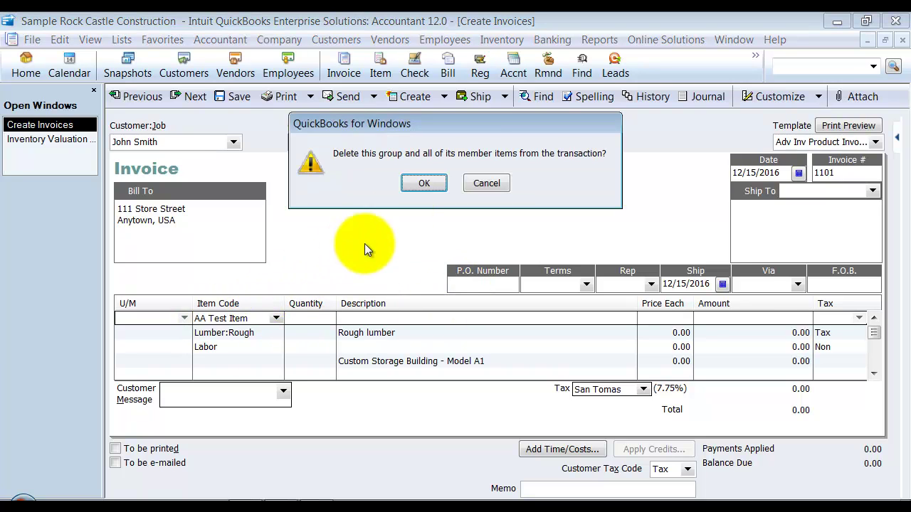
pyautogui.click(425, 183)
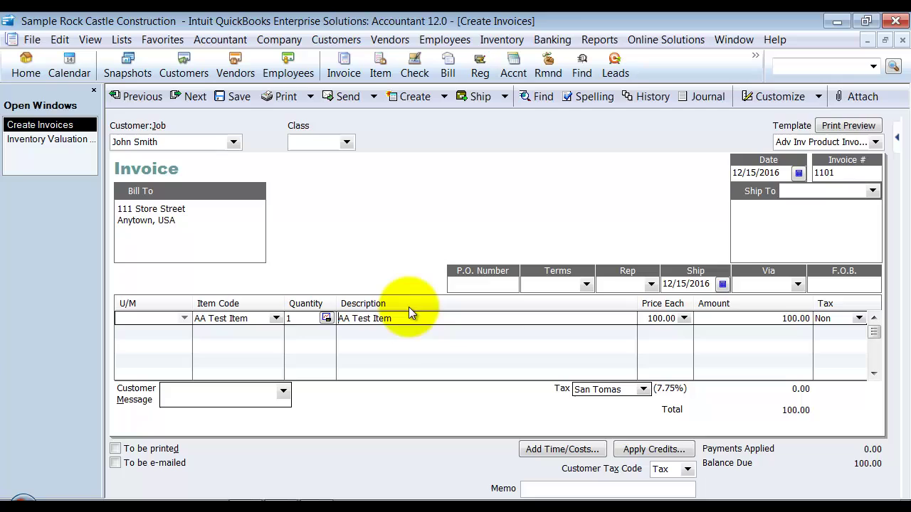
# - Save the invoice and open its Transaction Journal, collapsing the Account column to bring the debits and credits into view
pyautogui.click(237, 96)
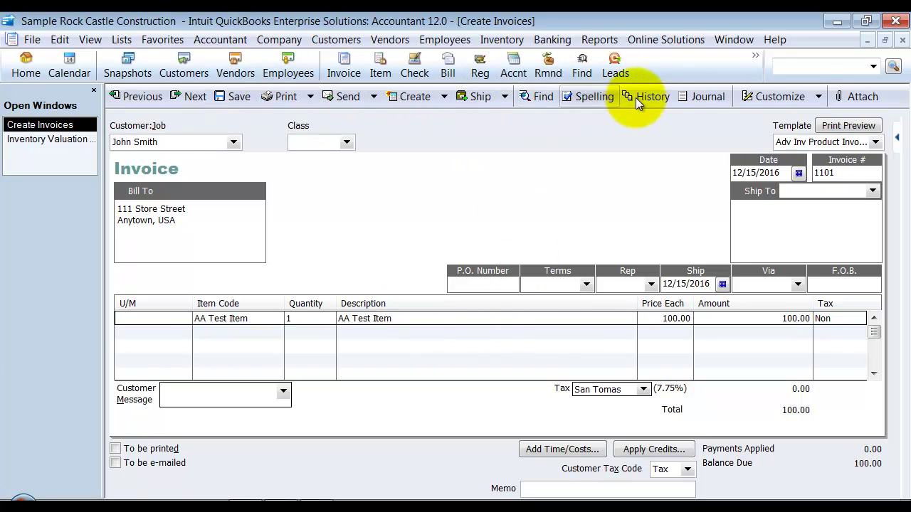
pyautogui.click(686, 96)
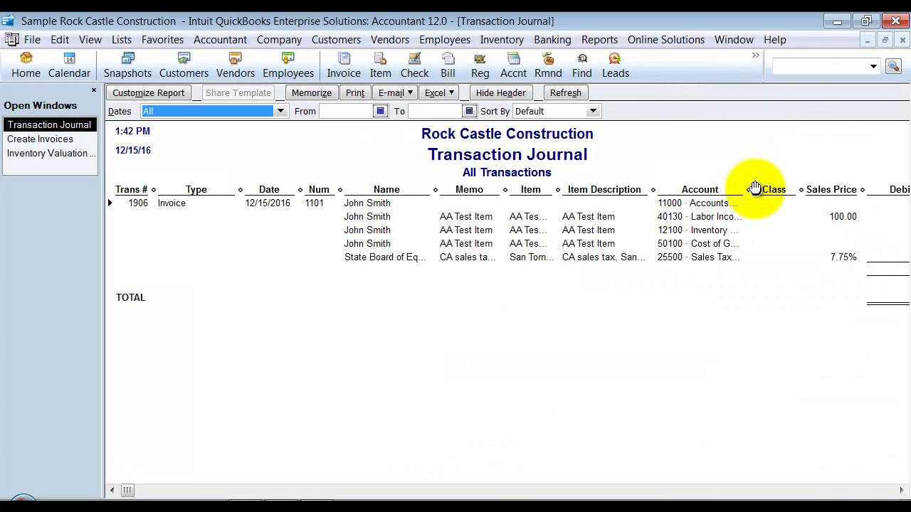
pyautogui.moveTo(750, 189); pyautogui.dragTo(548, 228)
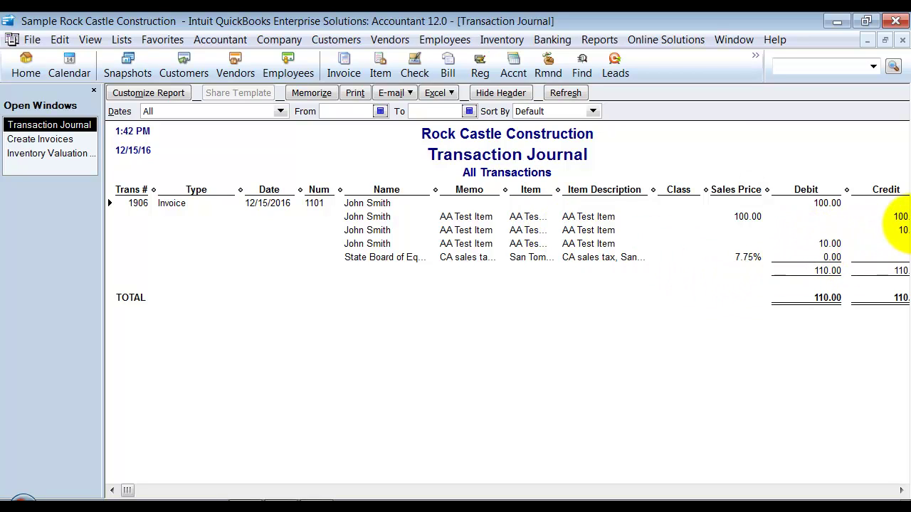
# - Return to the Inventory Valuation Detail report and examine the AA Test Item and Cabinets entries
pyautogui.click(51, 153)
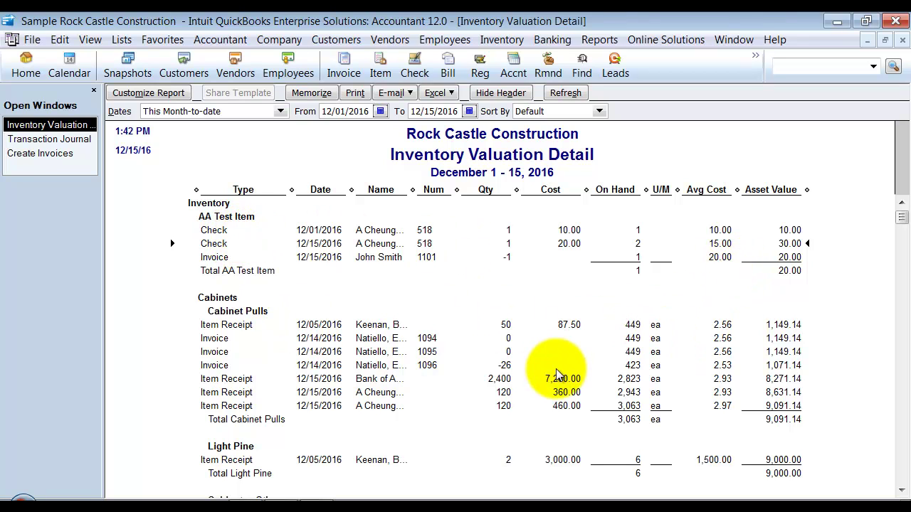
pyautogui.scroll(-1, 349, 388)
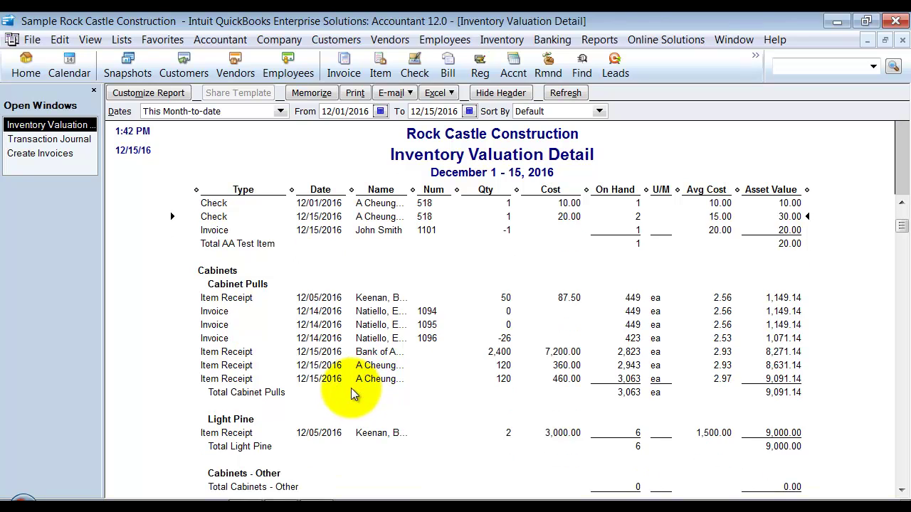
pyautogui.scroll(-1, 351, 388)
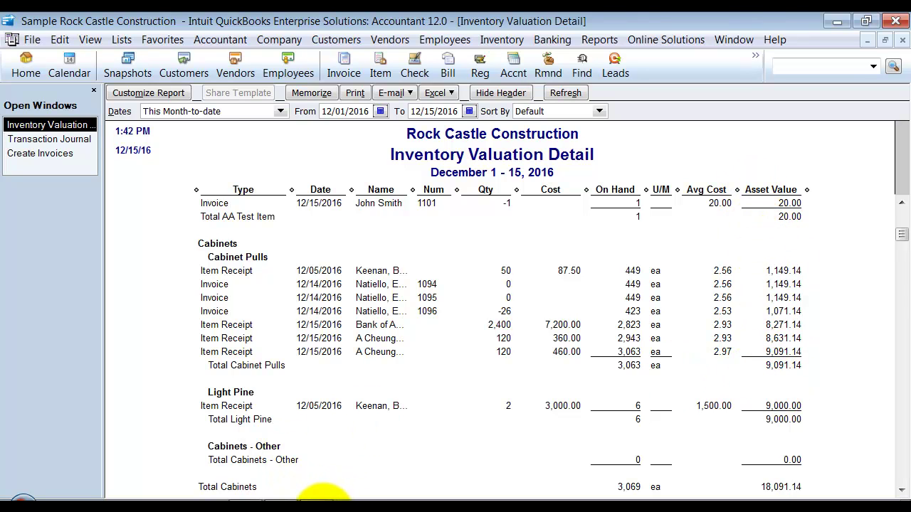
# - Switch to the FIFO.pdf baseline report in Adobe Reader and examine the Cabinet Pulls total asset value, marking the figure
pyautogui.click(302, 498)
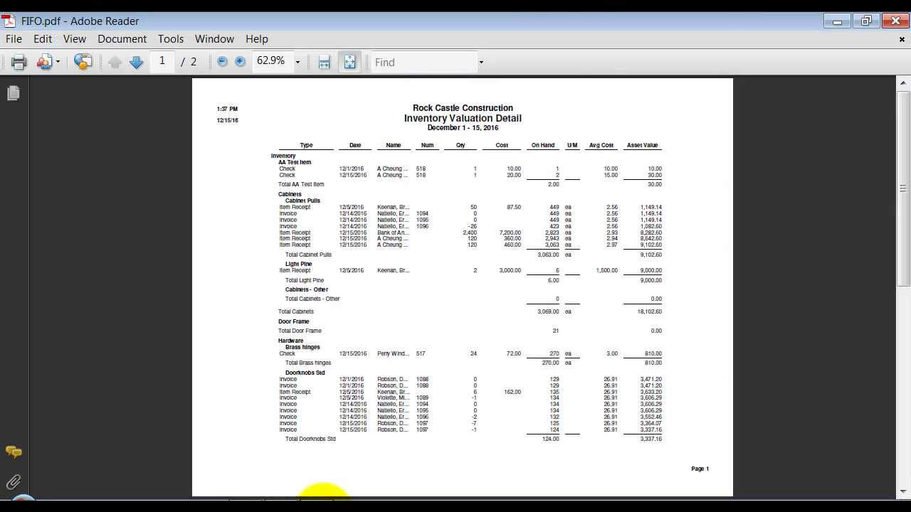
pyautogui.click(240, 62)
pyautogui.click(241, 61)
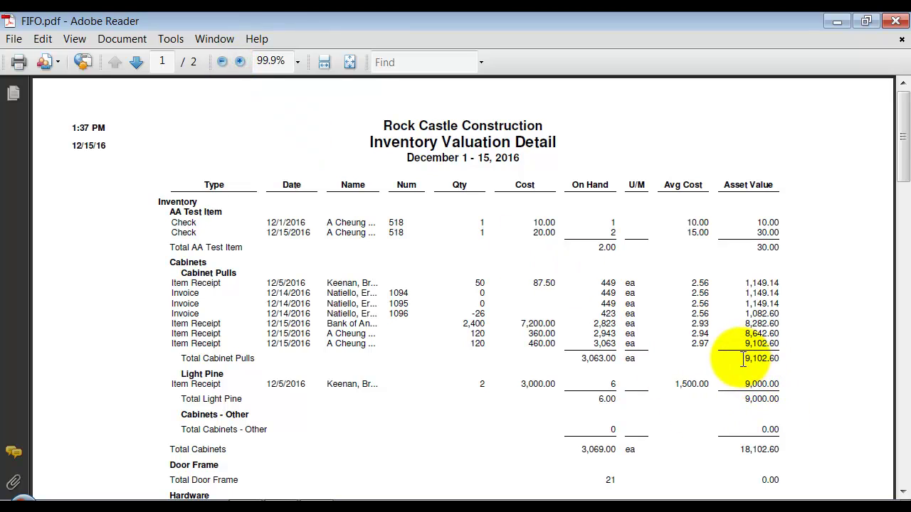
pyautogui.doubleClick(782, 359)
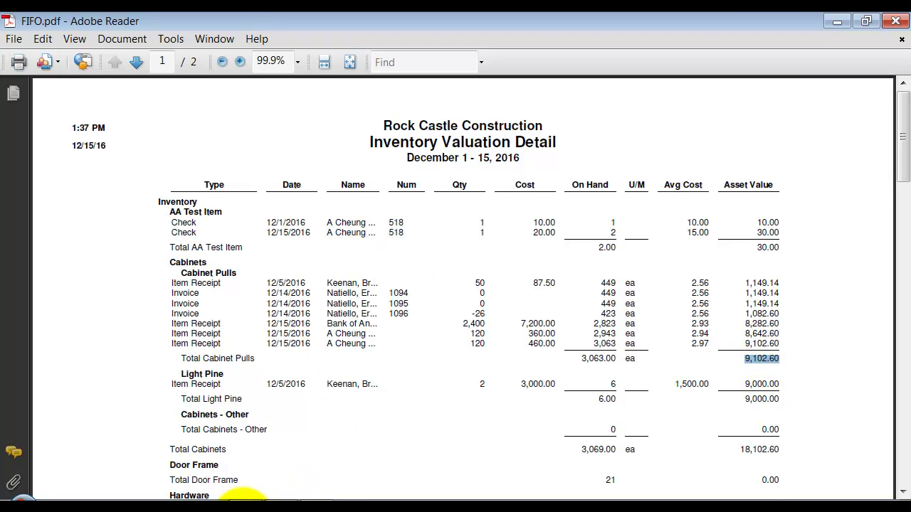
# - Return to QuickBooks' Inventory Valuation Detail report and examine the Cabinet Pulls entries for comparison, selecting the invoice line with quantity -26
pyautogui.moveTo(242, 496)
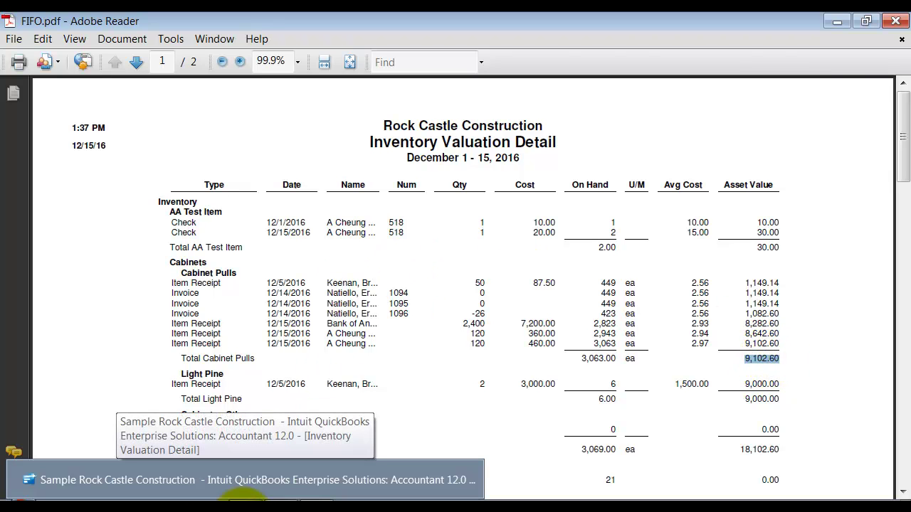
pyautogui.click(242, 491)
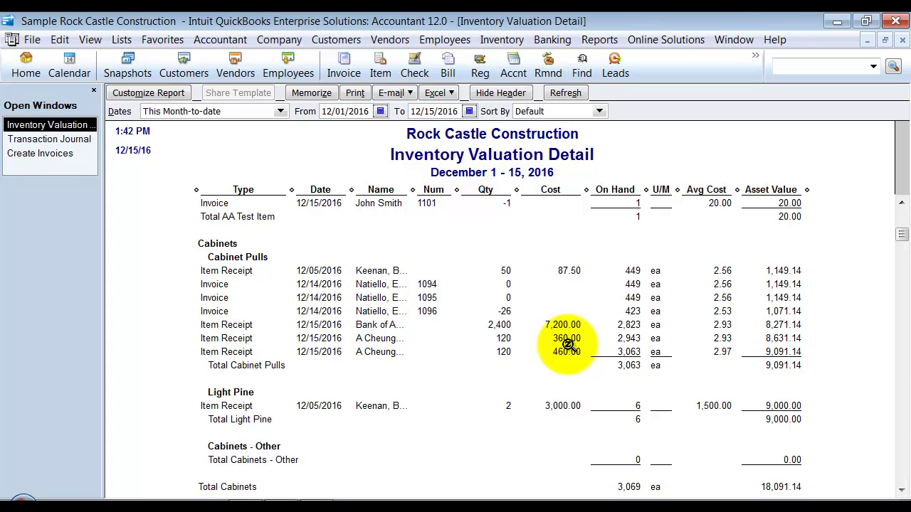
pyautogui.click(633, 310)
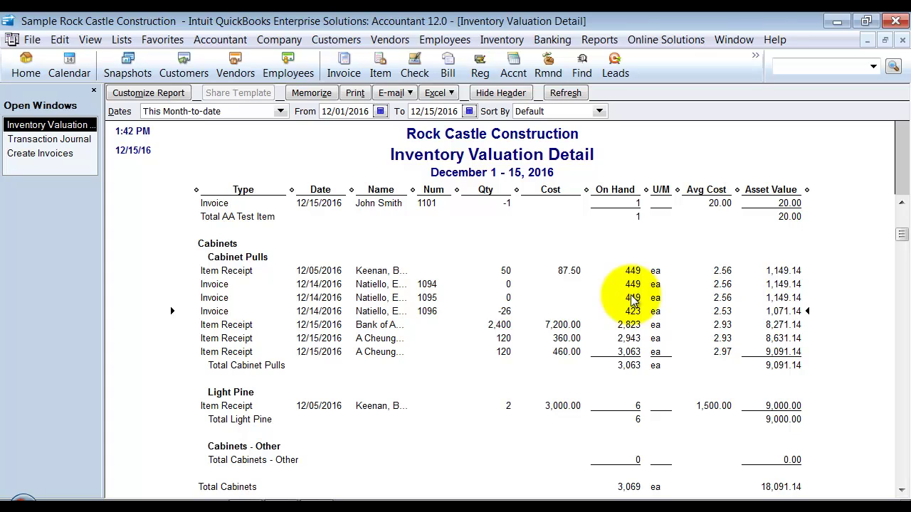